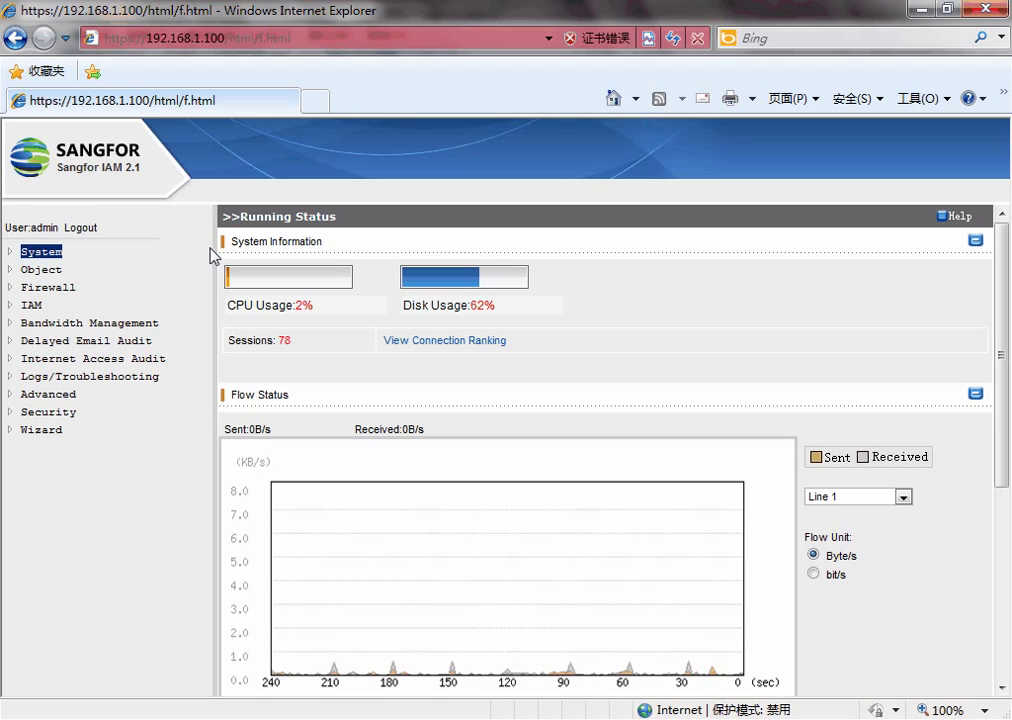
- In the Windows Server 2003 guest, browse to sangfor in Internet Explorer and accept the IAM authentication prompt
{"action": "left_click", "coordinate": [172, 718]}
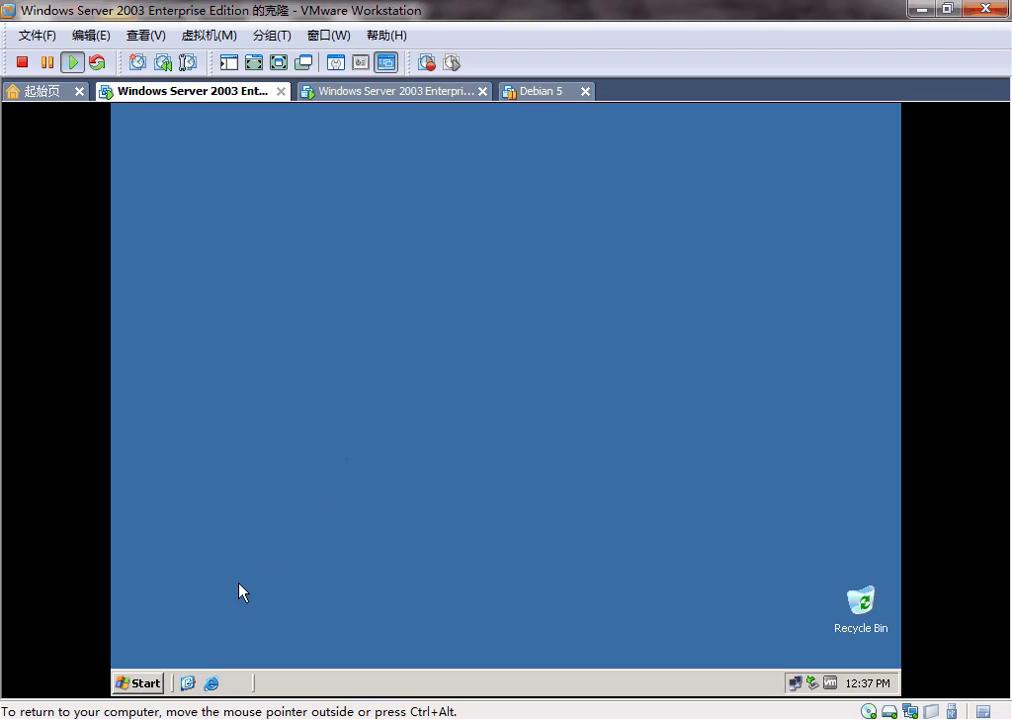
{"action": "left_click", "coordinate": [211, 683]}
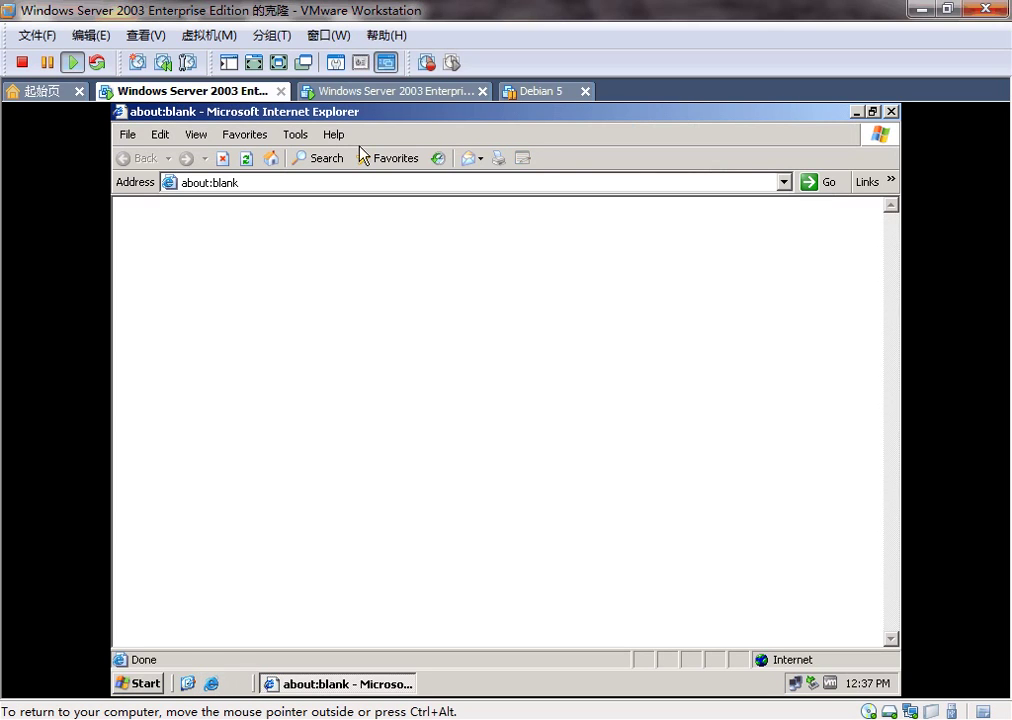
{"action": "left_click", "coordinate": [362, 183]}
{"action": "type", "text": "sangfor"}
{"action": "key", "text": "ctrl+Return"}
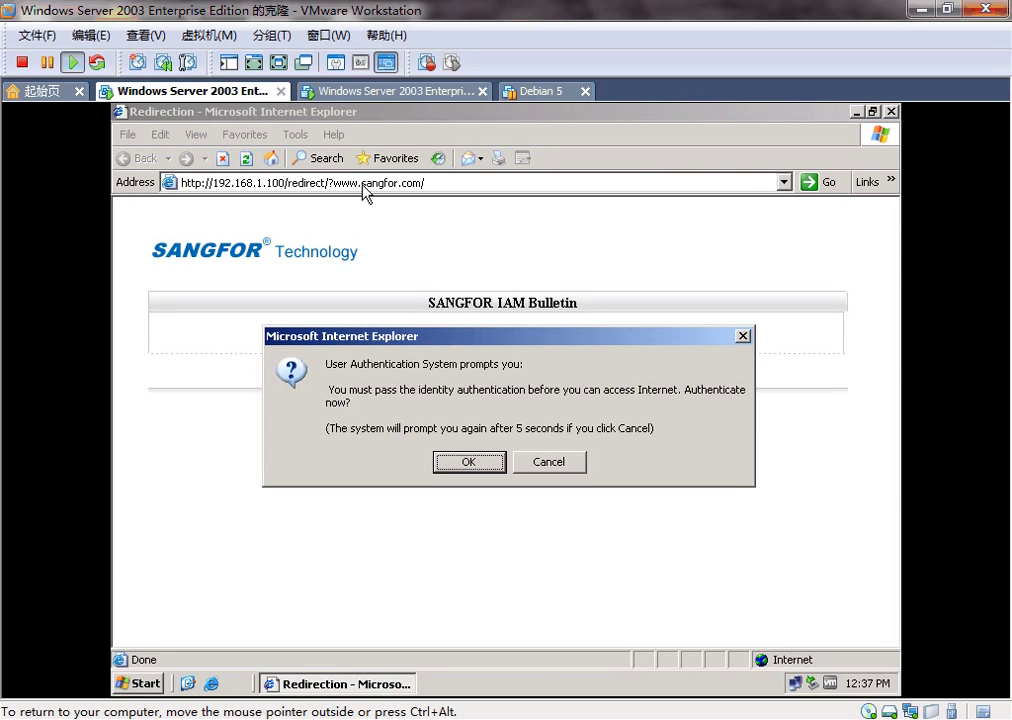
{"action": "left_click", "coordinate": [497, 461]}
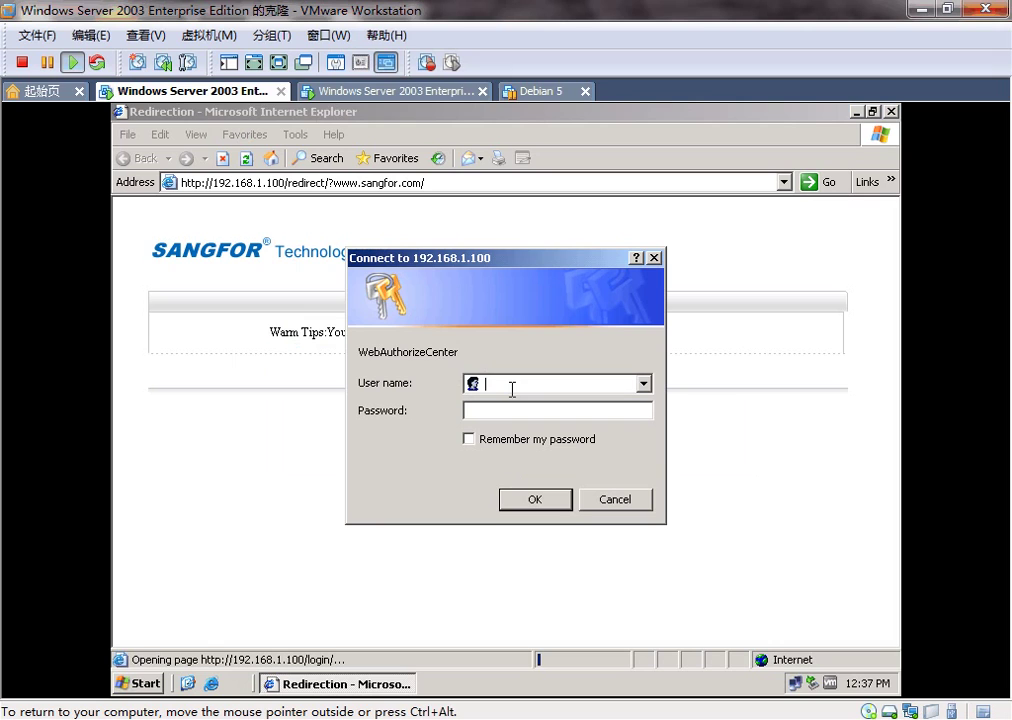
- Open IAM's Online Users list, check the one user online at 192.168.1.116, and return to the VM
{"action": "left_click", "coordinate": [203, 716]}
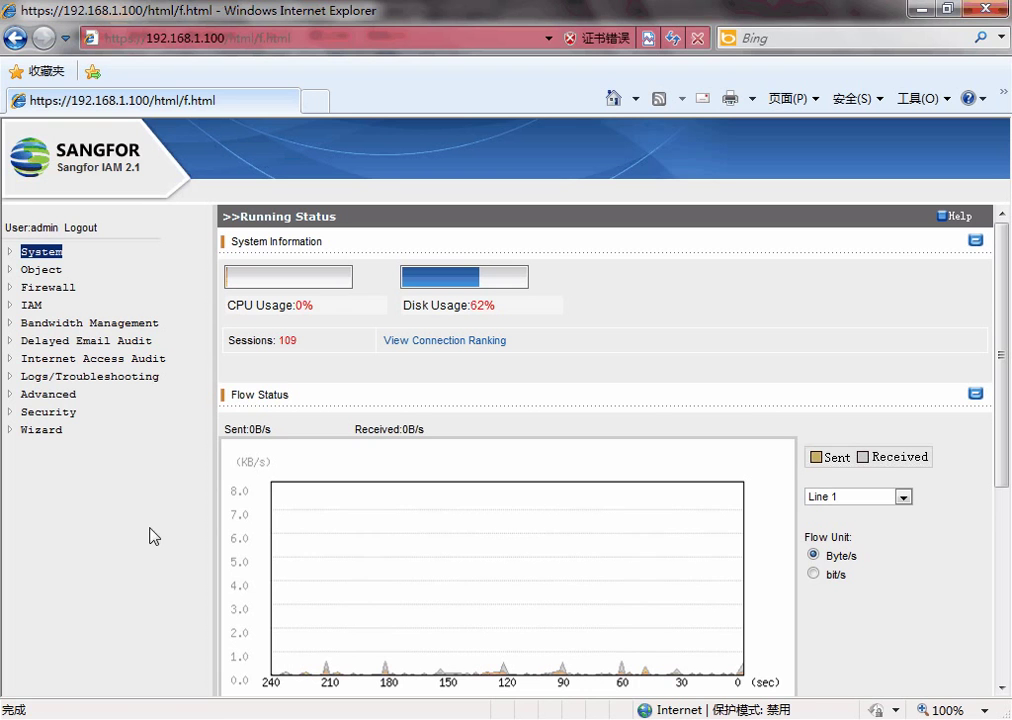
{"action": "left_click", "coordinate": [11, 305]}
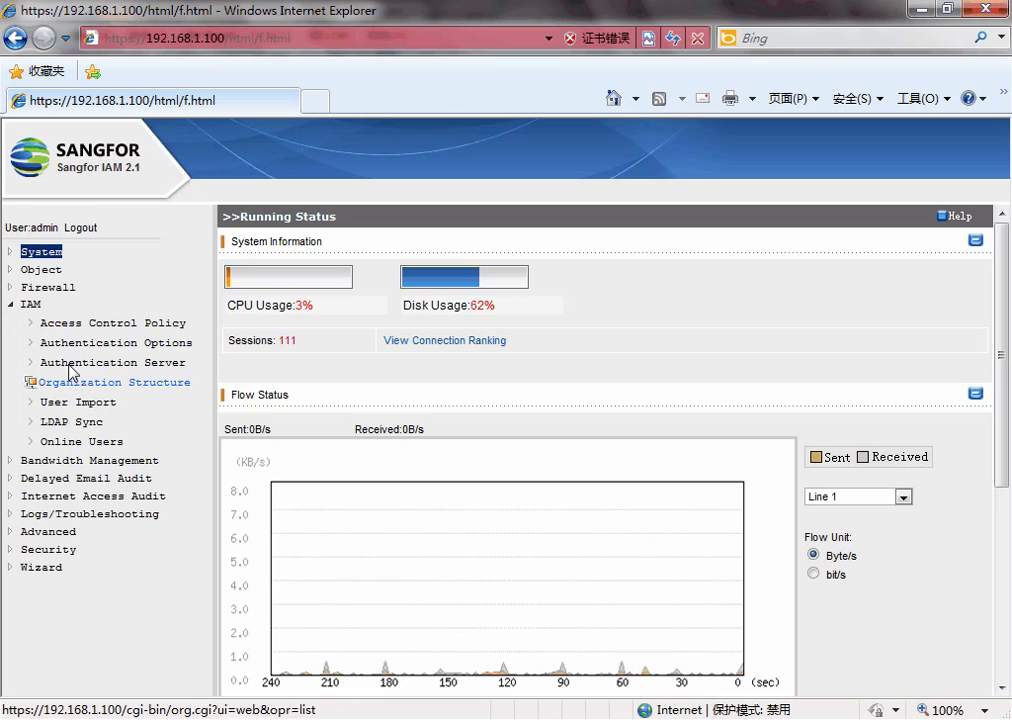
{"action": "left_click", "coordinate": [84, 441]}
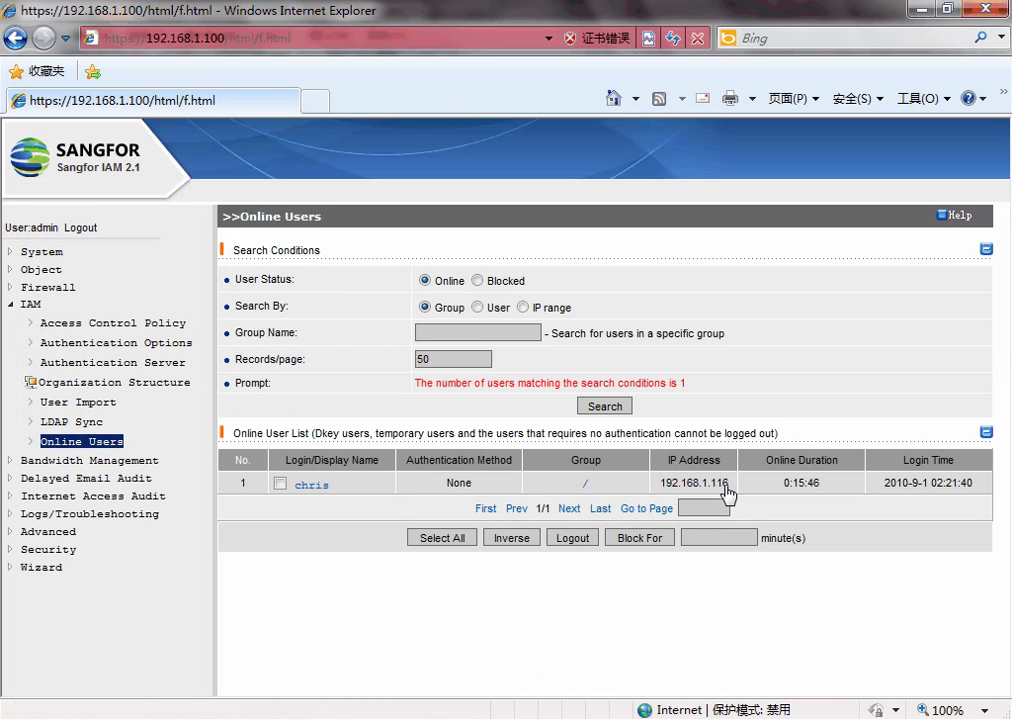
{"action": "left_click_drag", "start_coordinate": [728, 494], "coordinate": [655, 489]}
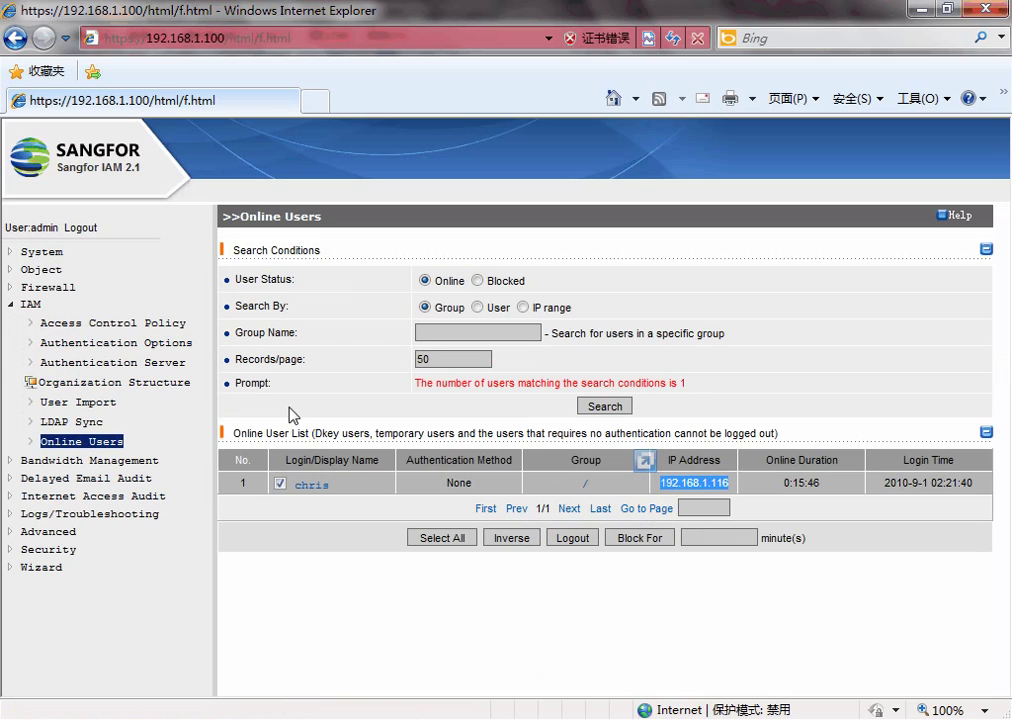
{"action": "left_click", "coordinate": [347, 550]}
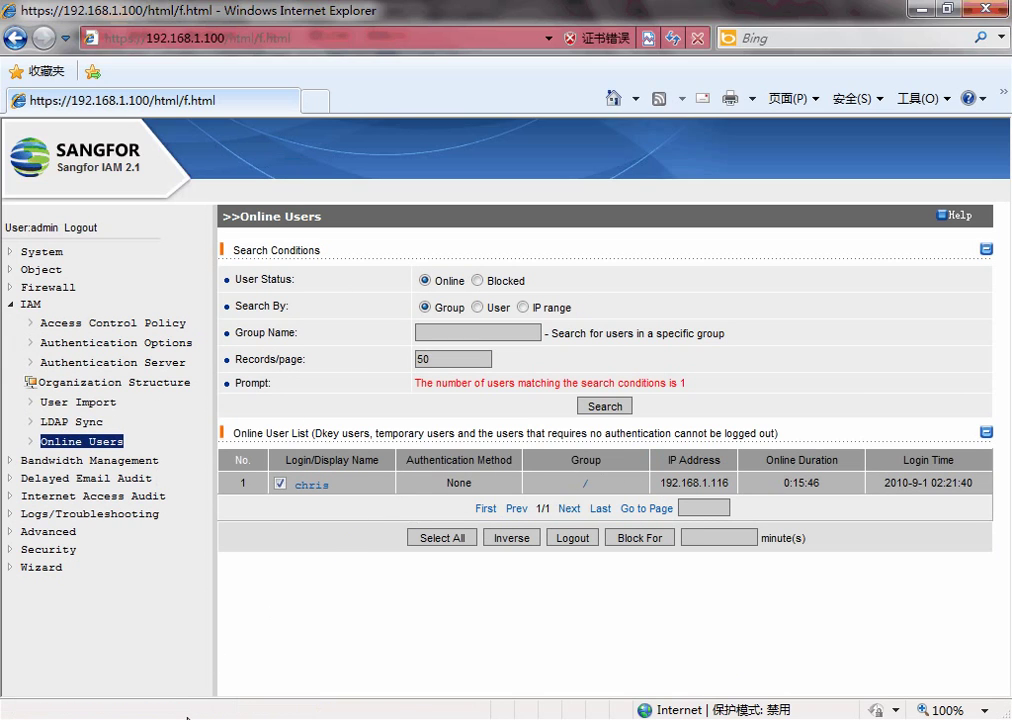
{"action": "mouse_move", "coordinate": [188, 716]}
{"action": "left_click", "coordinate": [500, 637]}
{"action": "left_click", "coordinate": [188, 92]}
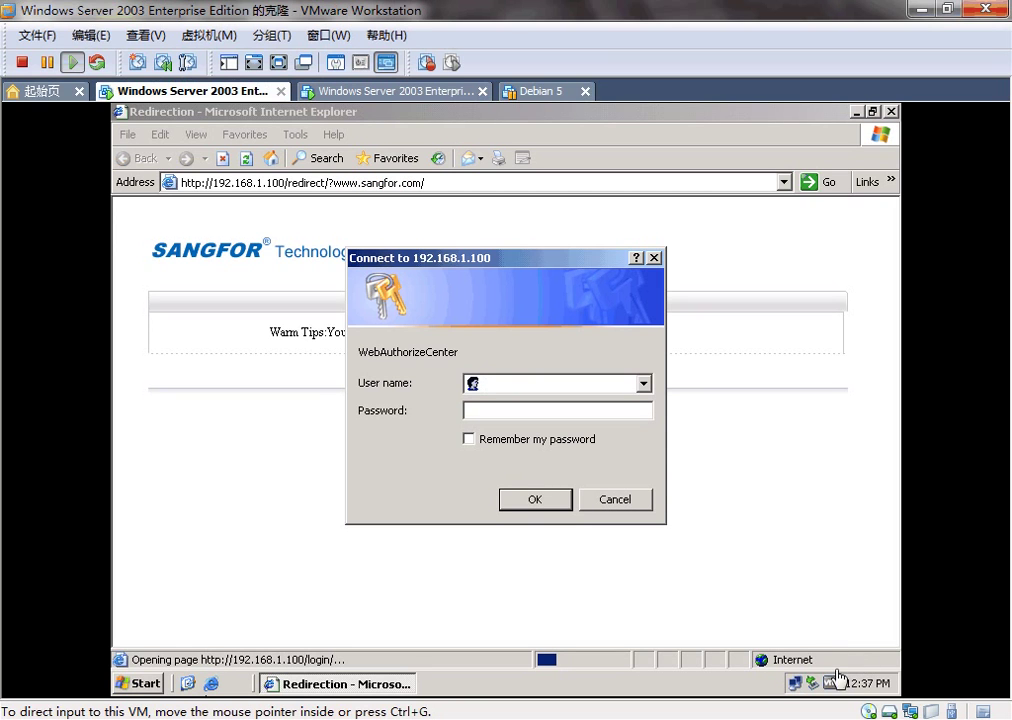
{"action": "double_click", "coordinate": [795, 686]}
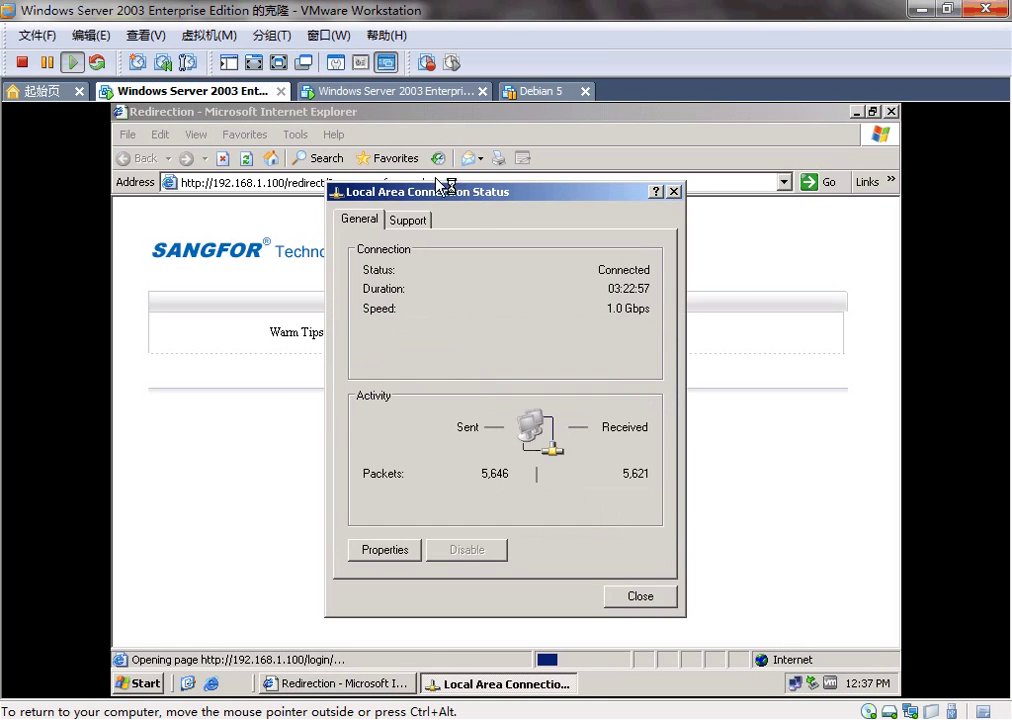
{"action": "left_click", "coordinate": [400, 219]}
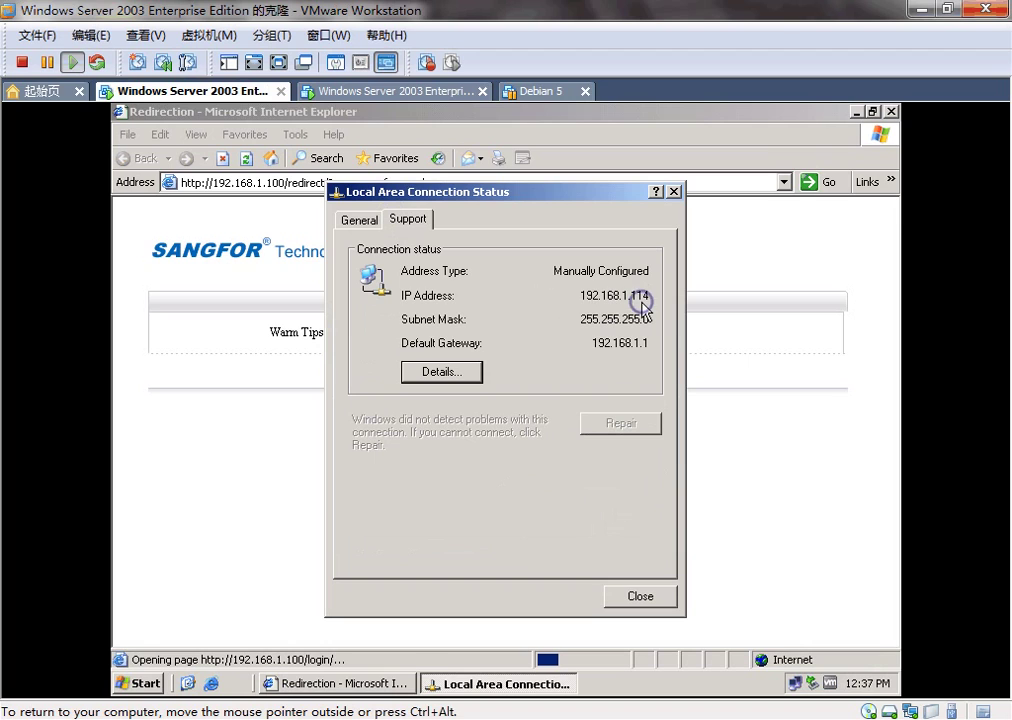
{"action": "left_click", "coordinate": [648, 597]}
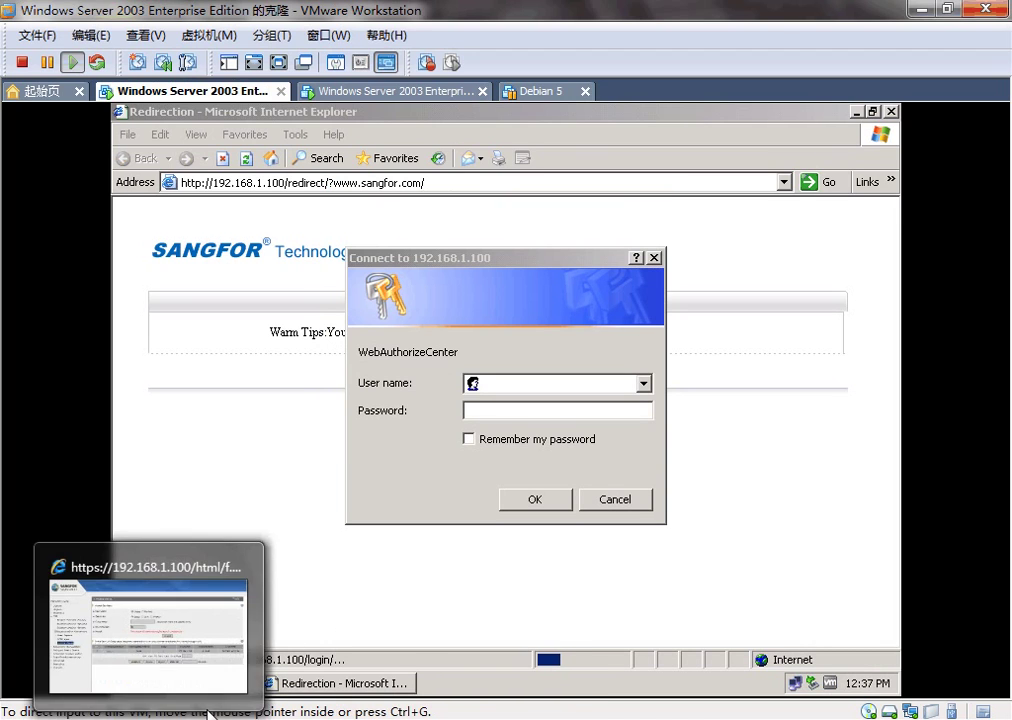
- Start adding a new user named sangfor to the root group in Organization Structure
{"action": "left_click", "coordinate": [207, 713]}
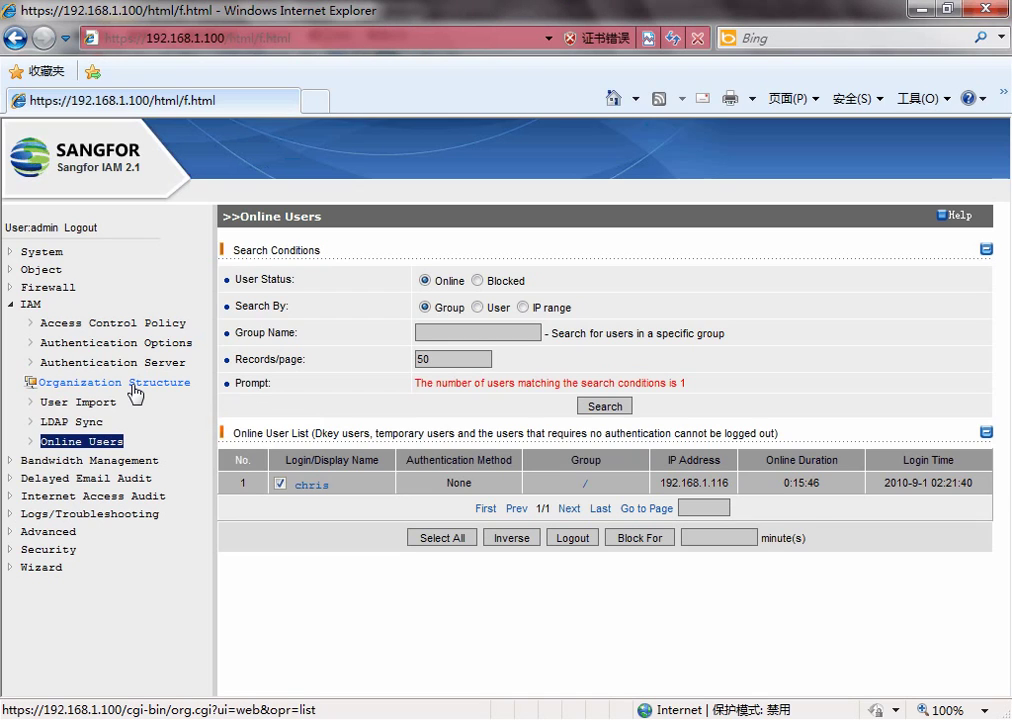
{"action": "left_click", "coordinate": [134, 389]}
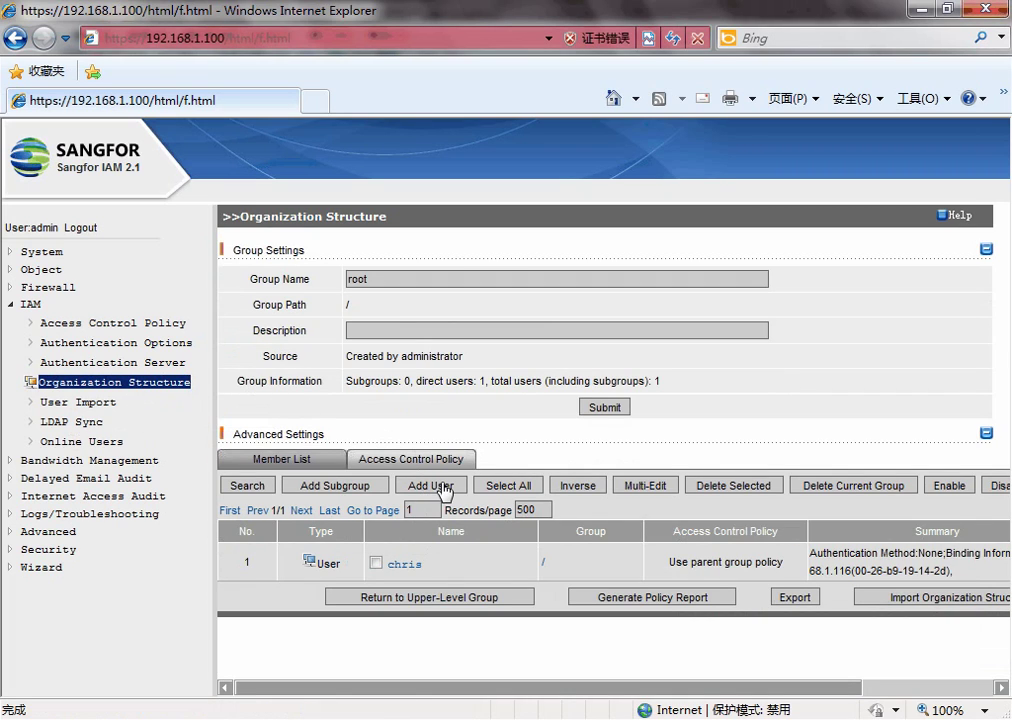
{"action": "left_click", "coordinate": [443, 487]}
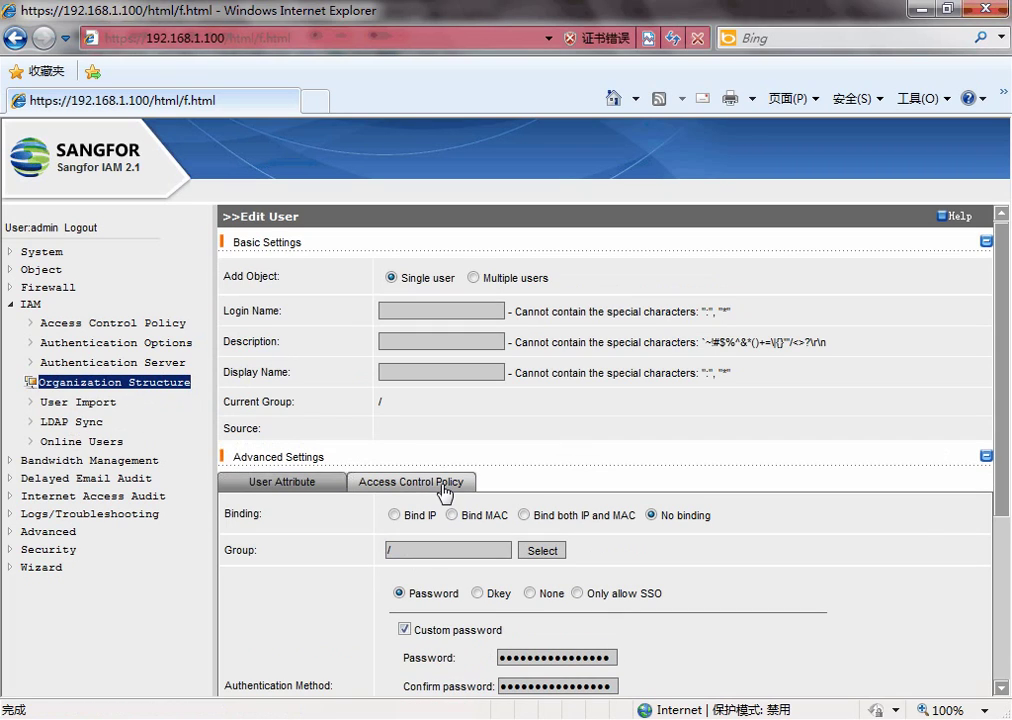
{"action": "scroll", "coordinate": [460, 482], "scroll_direction": "down", "scroll_amount": 3}
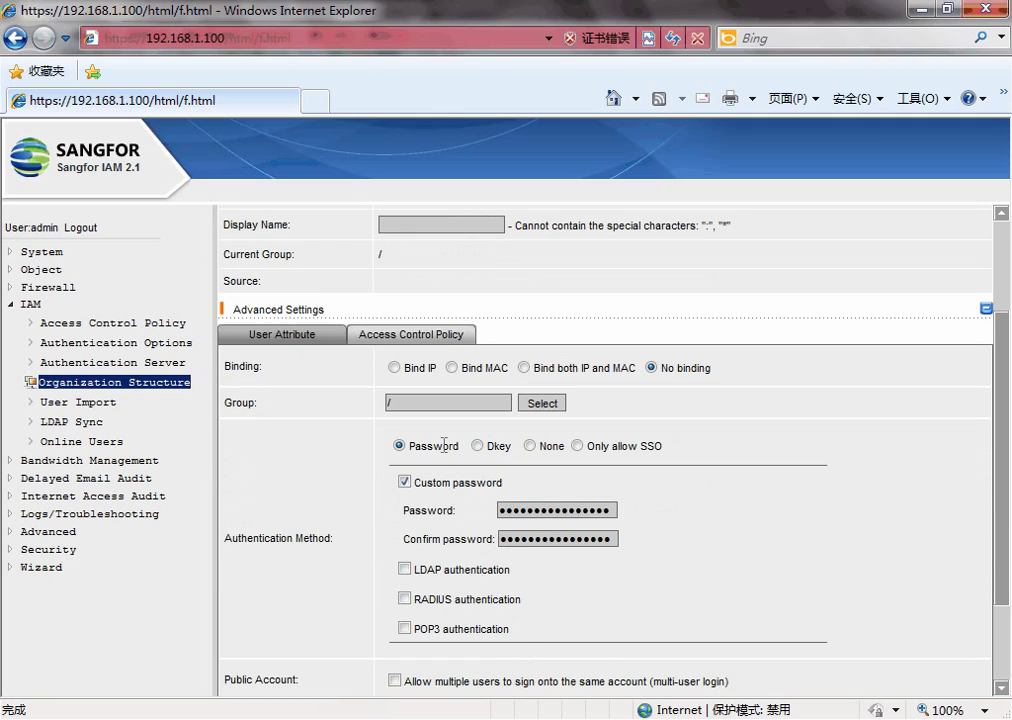
{"action": "scroll", "coordinate": [400, 445], "scroll_direction": "up", "scroll_amount": 3}
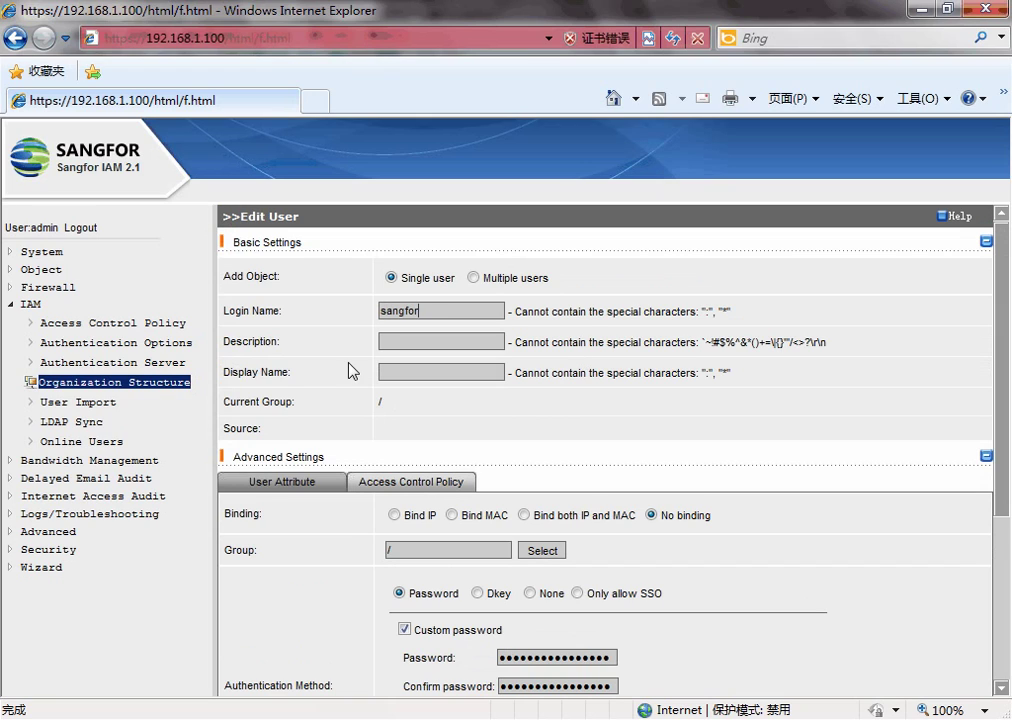
{"action": "scroll", "coordinate": [355, 390], "scroll_direction": "down", "scroll_amount": 3}
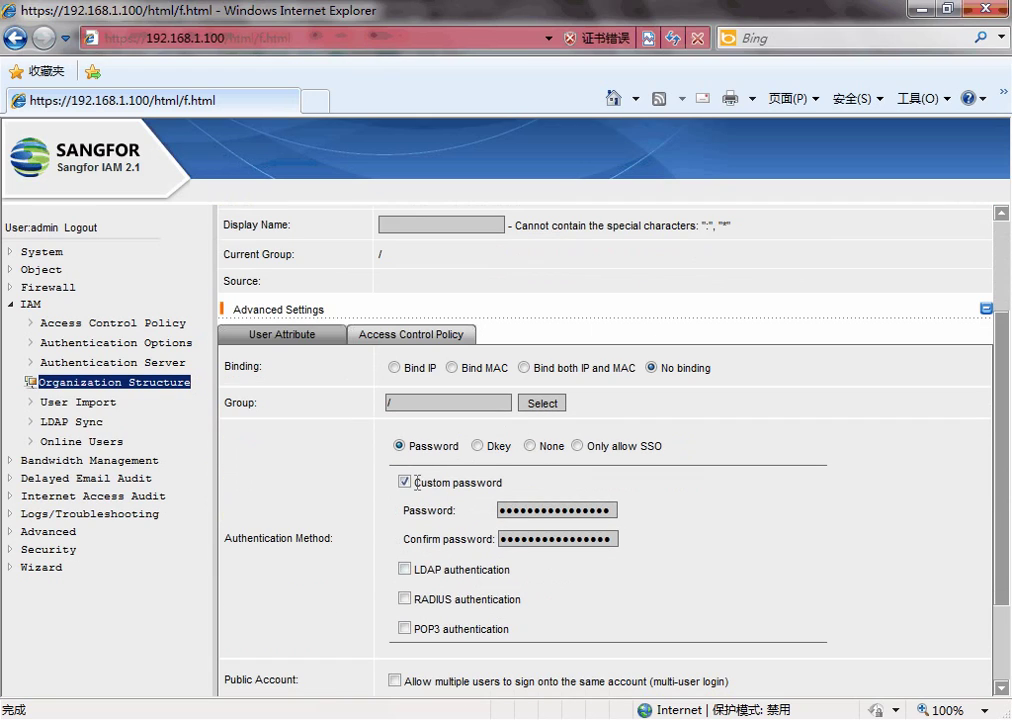
{"action": "left_click_drag", "start_coordinate": [417, 482], "coordinate": [505, 483]}
{"action": "left_click", "coordinate": [575, 502]}
- Enter the custom password and its confirmation, then save the new user
{"action": "double_click", "coordinate": [581, 511]}
{"action": "type", "text": "123"}
{"action": "double_click", "coordinate": [581, 537]}
{"action": "type", "text": "12"}
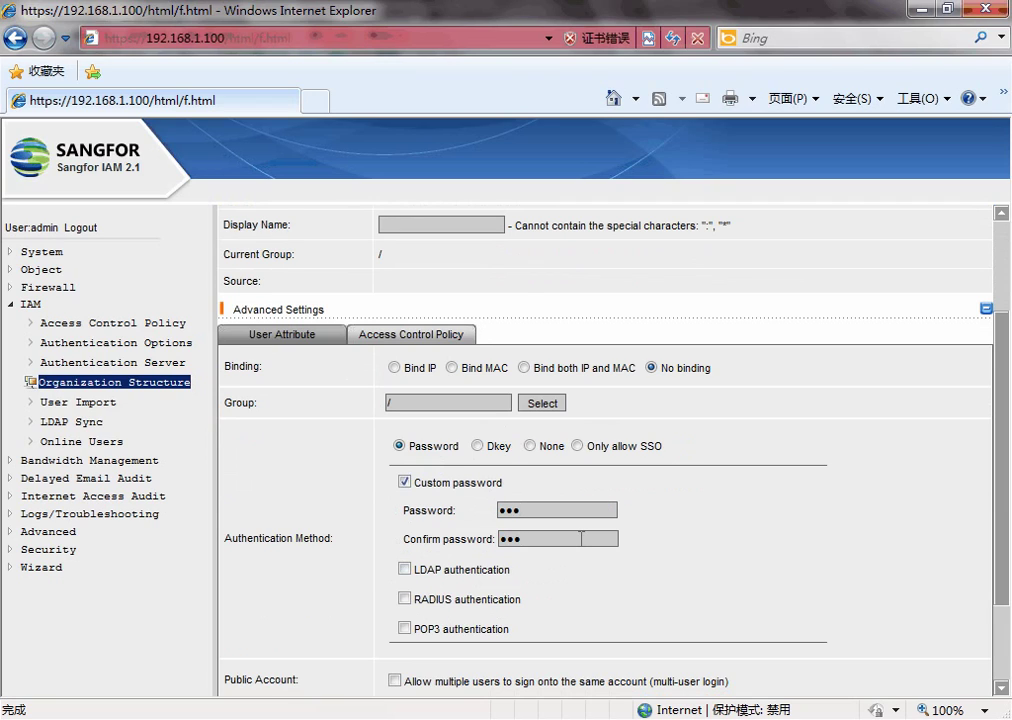
{"action": "scroll", "coordinate": [581, 537], "scroll_direction": "down", "scroll_amount": 2}
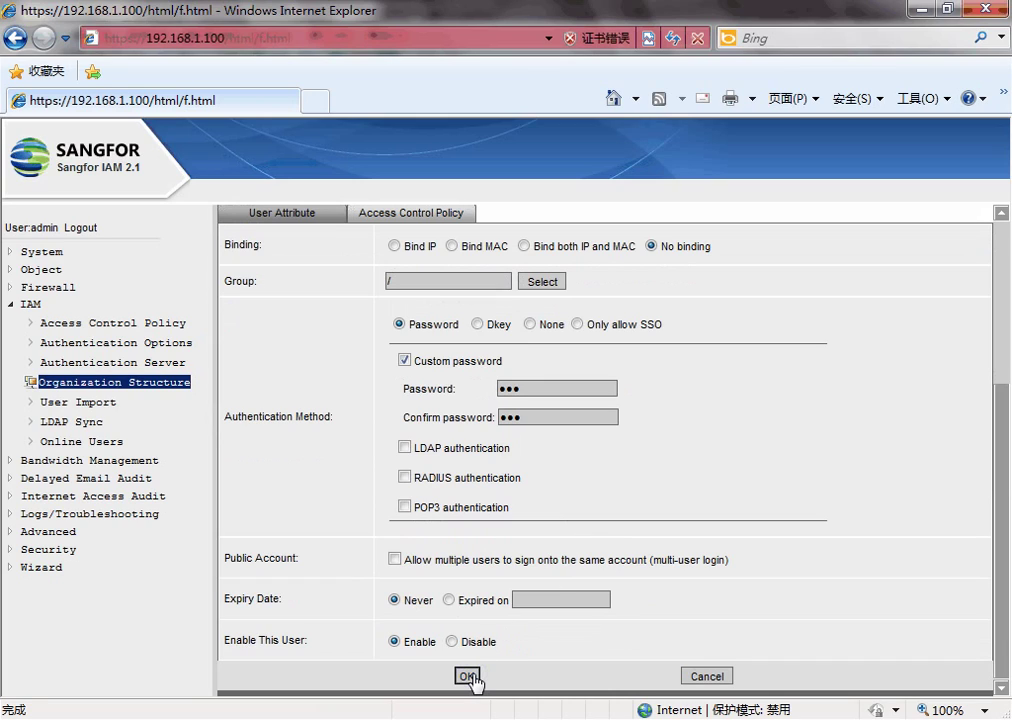
{"action": "left_click", "coordinate": [468, 677]}
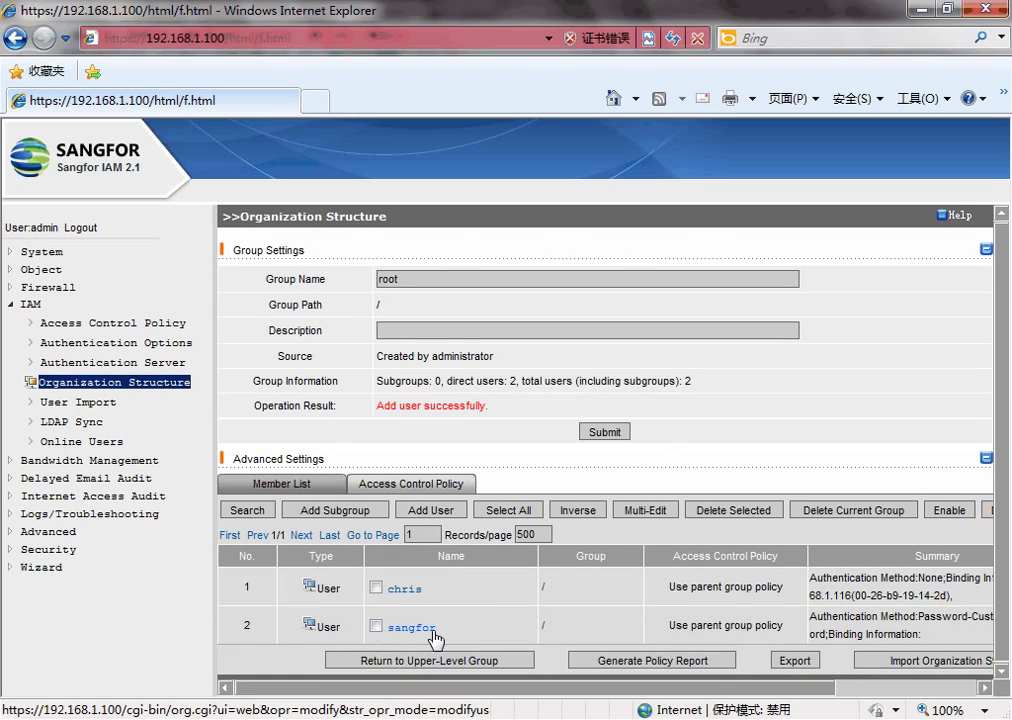
- Log in at the guest's 192.168.1.100 prompt as sangfor with the account password
{"action": "mouse_move", "coordinate": [178, 716]}
{"action": "left_click", "coordinate": [294, 634]}
{"action": "left_click", "coordinate": [513, 385]}
{"action": "type", "text": "sangfor"}
{"action": "key", "text": "Tab"}
{"action": "type", "text": "123"}
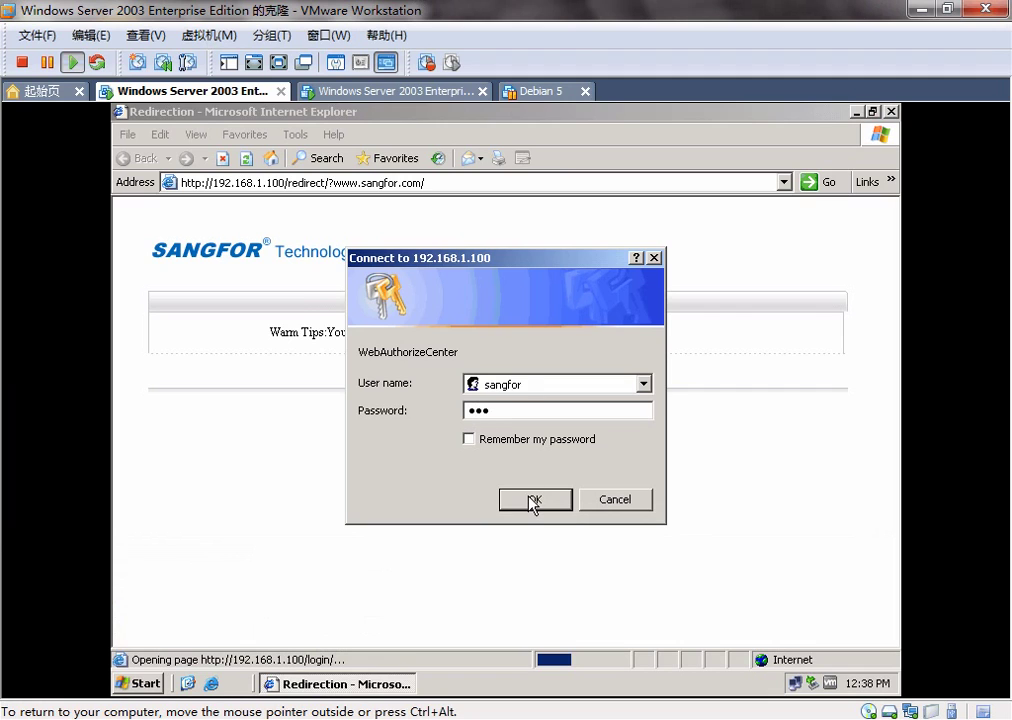
{"action": "left_click", "coordinate": [533, 500]}
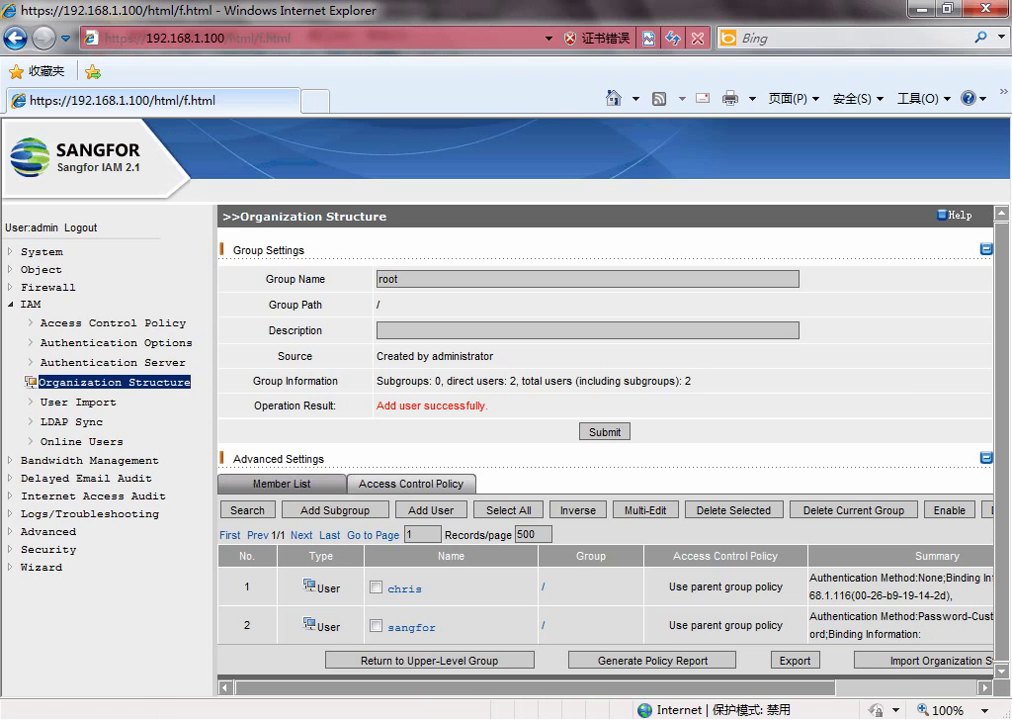
- Review Online Users, now showing sangfor logged in by Password from 192.168.1.114
{"action": "left_click", "coordinate": [90, 441]}
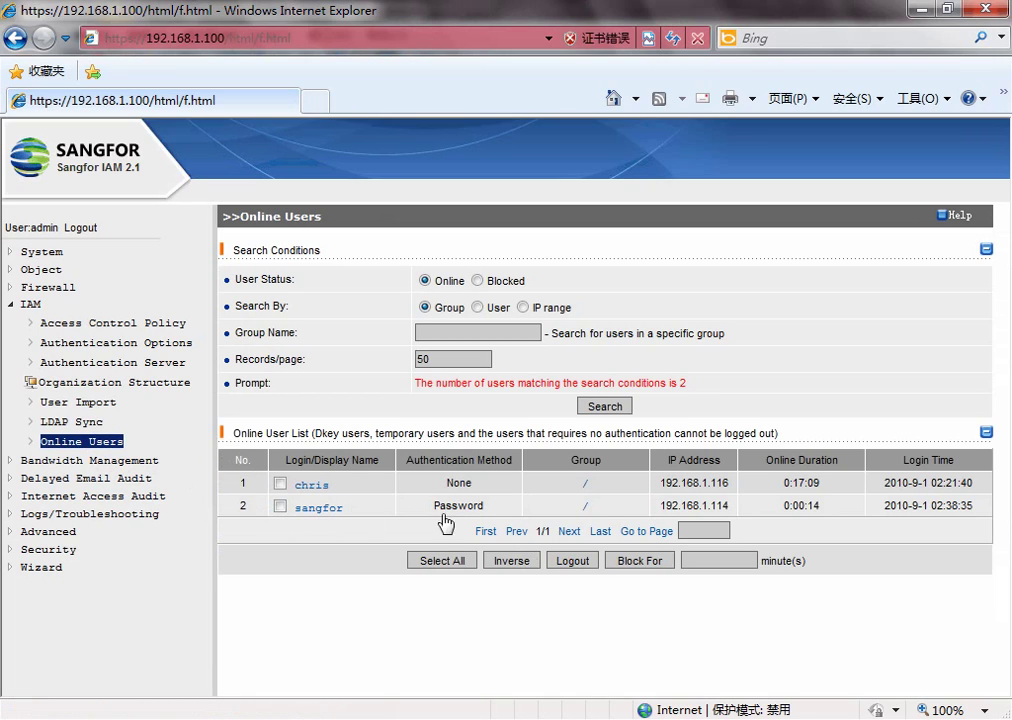
{"action": "left_click", "coordinate": [533, 483]}
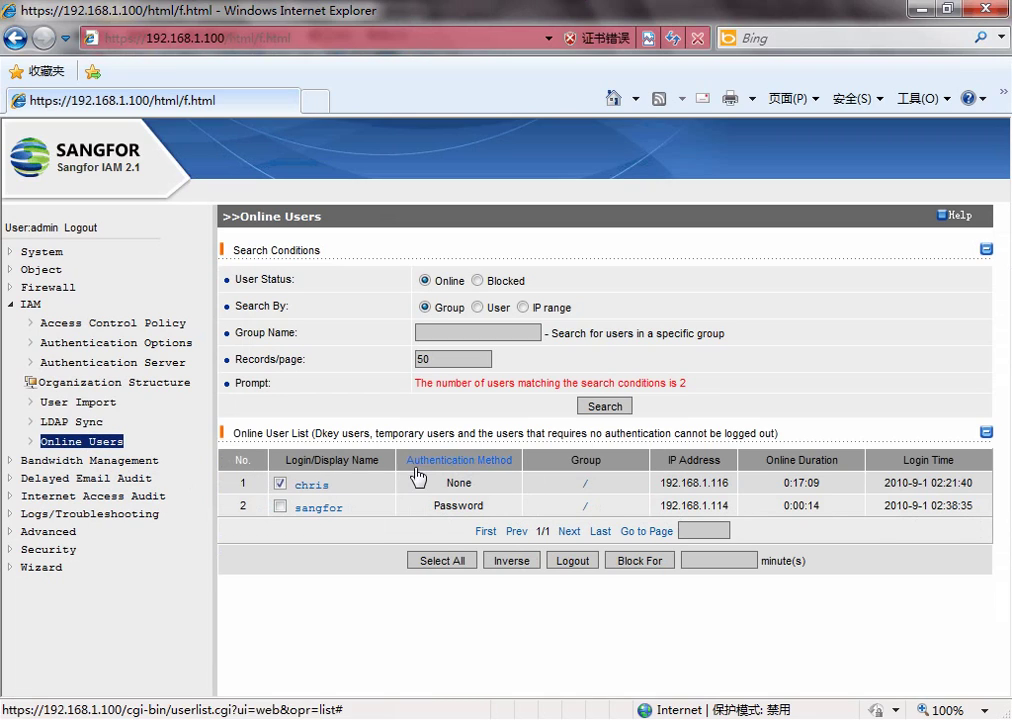
{"action": "left_click_drag", "start_coordinate": [425, 508], "coordinate": [487, 521]}
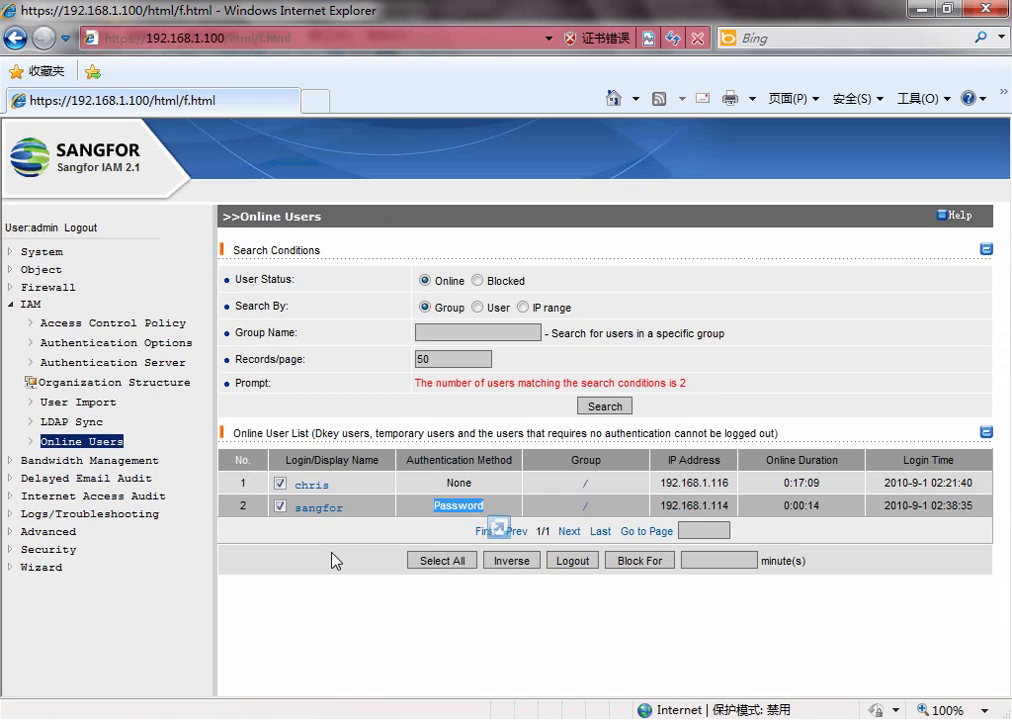
{"action": "left_click", "coordinate": [280, 506]}
{"action": "left_click", "coordinate": [280, 483]}
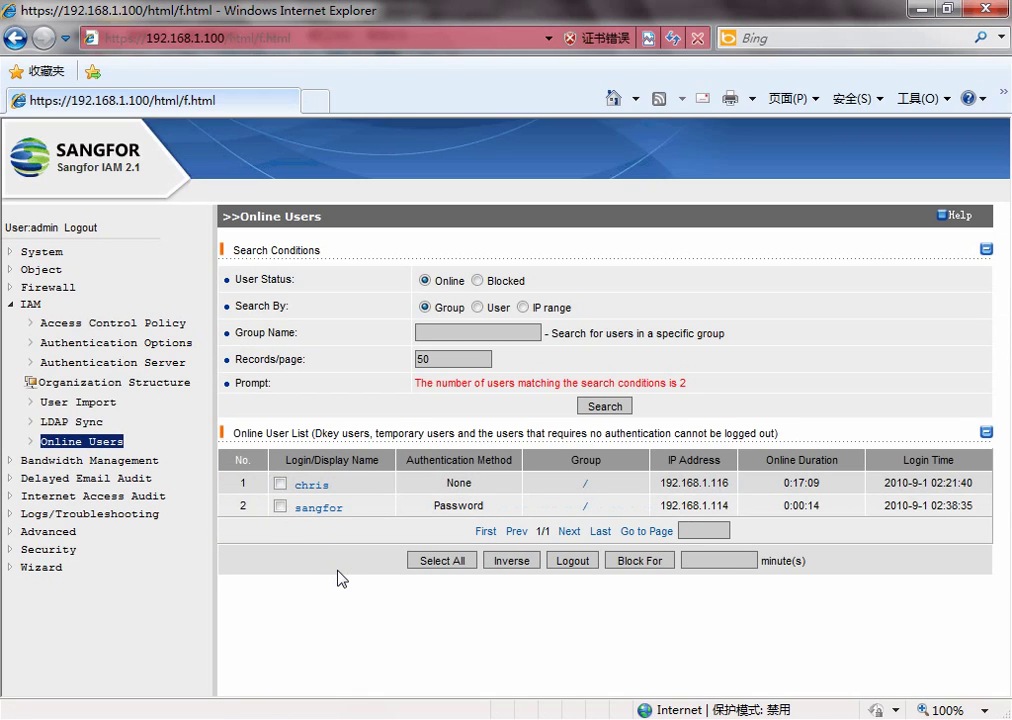
- Open the sangfor user's settings from Organization Structure and set authentication to None
{"action": "left_click", "coordinate": [226, 387]}
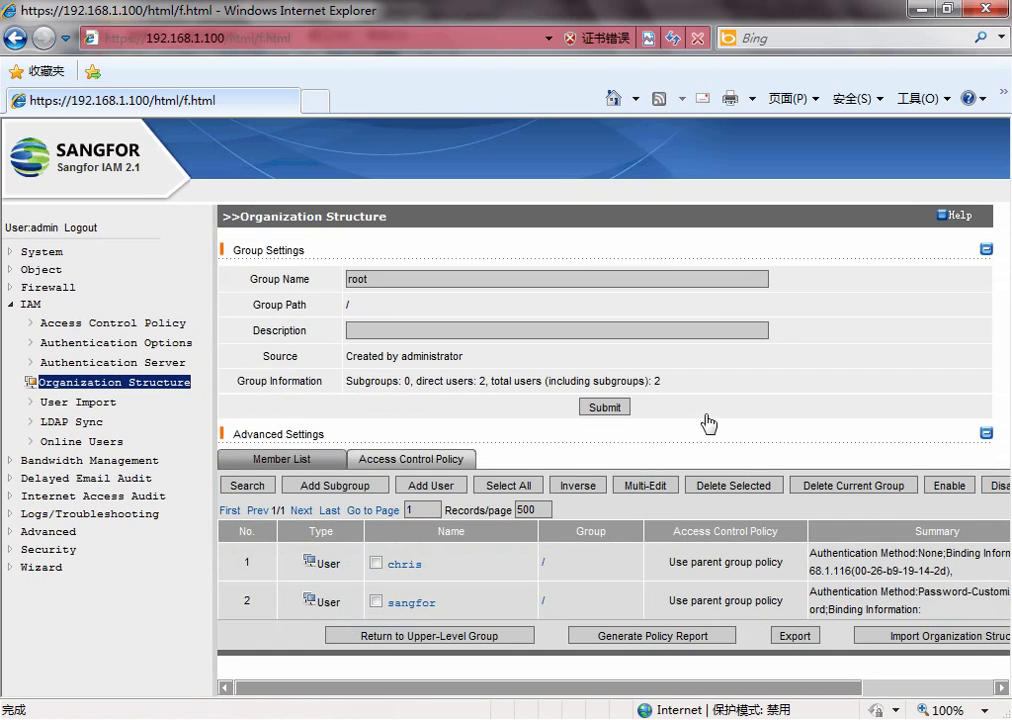
{"action": "left_click_drag", "start_coordinate": [705, 420], "coordinate": [157, 255]}
{"action": "left_click", "coordinate": [705, 418]}
{"action": "left_click", "coordinate": [427, 604]}
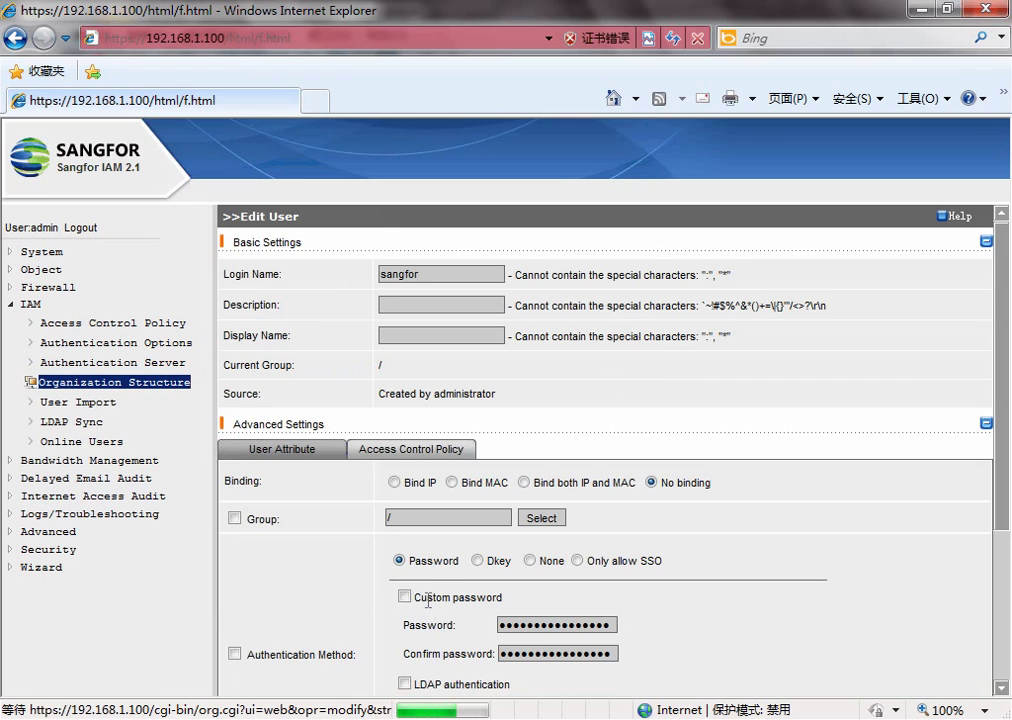
{"action": "scroll", "coordinate": [430, 585], "scroll_direction": "down", "scroll_amount": 3}
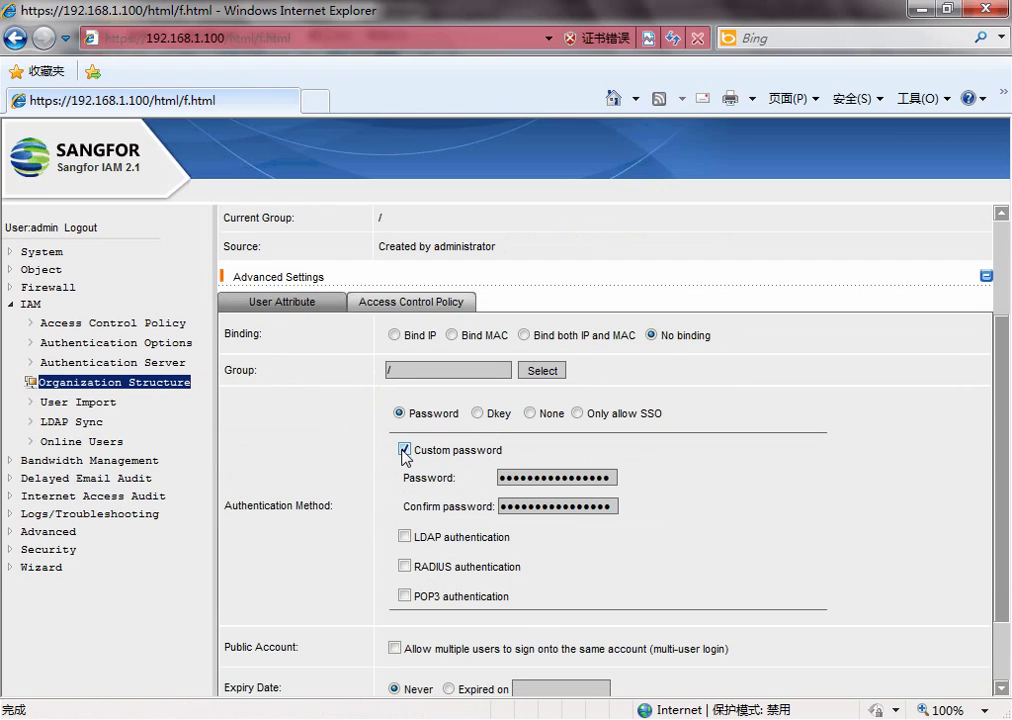
{"action": "triple_click", "coordinate": [421, 451]}
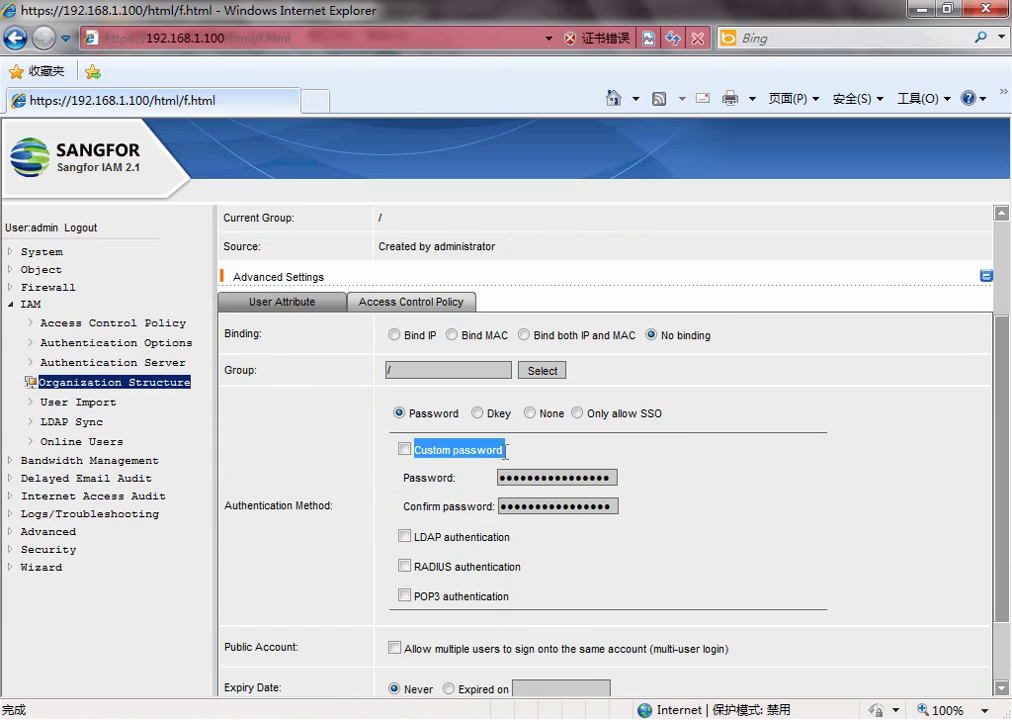
{"action": "left_click", "coordinate": [463, 455]}
{"action": "triple_click", "coordinate": [513, 459]}
{"action": "left_click", "coordinate": [529, 413]}
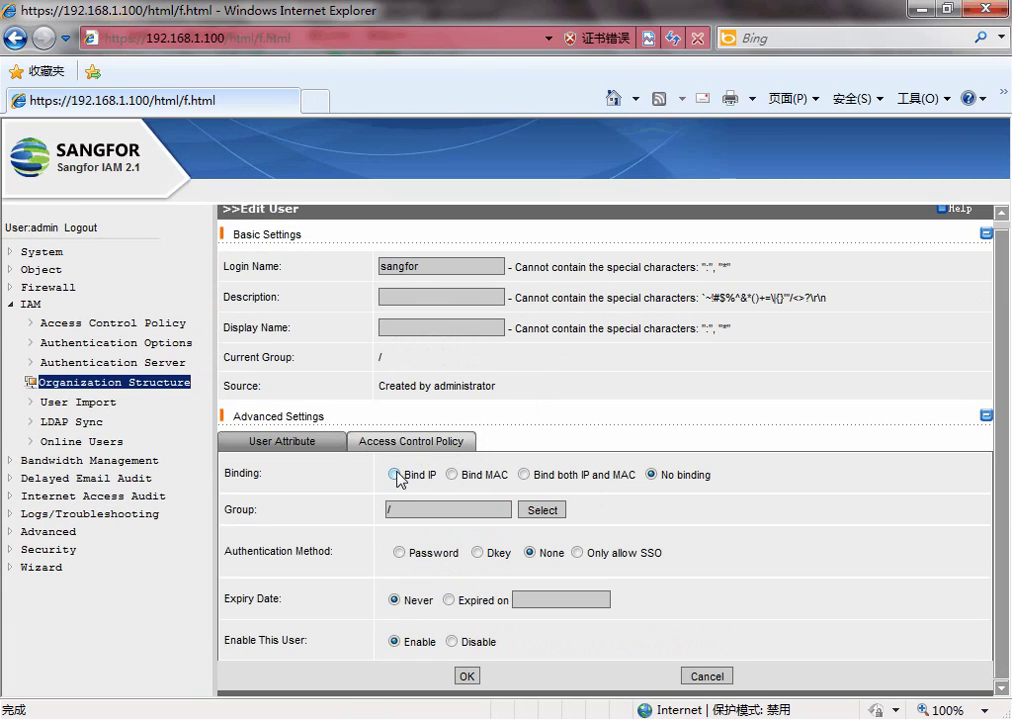
- Try the Bind IP, Bind MAC, and Bind both IP and MAC options without saving
{"action": "left_click", "coordinate": [397, 476]}
{"action": "scroll", "coordinate": [436, 485], "scroll_direction": "down", "scroll_amount": 2}
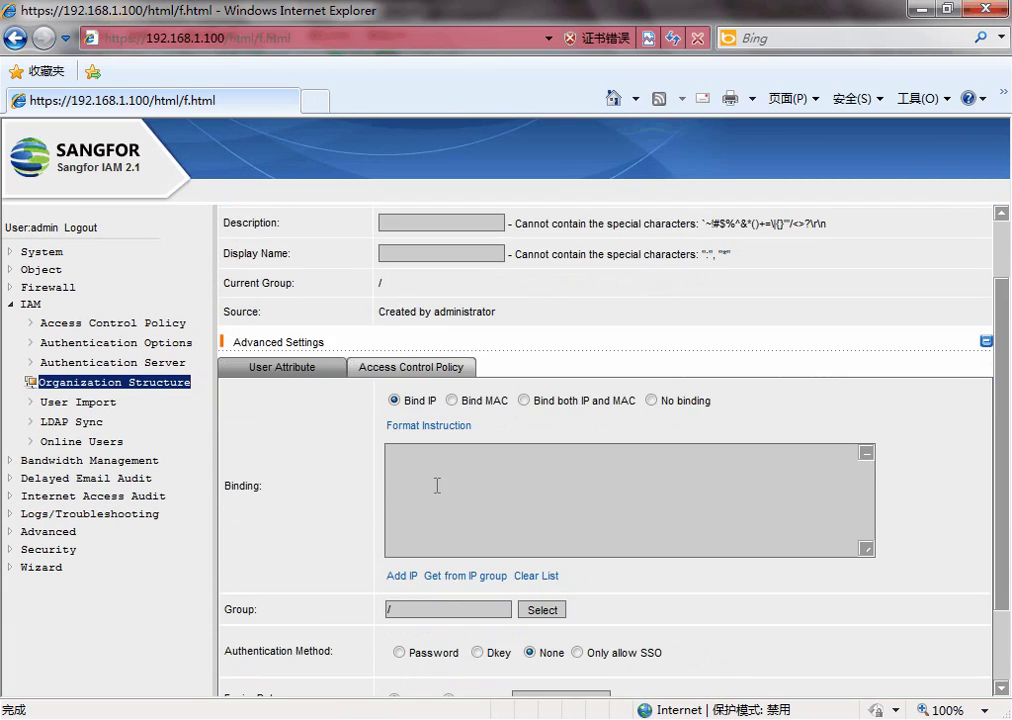
{"action": "left_click", "coordinate": [454, 400]}
{"action": "left_click_drag", "start_coordinate": [462, 404], "coordinate": [505, 411]}
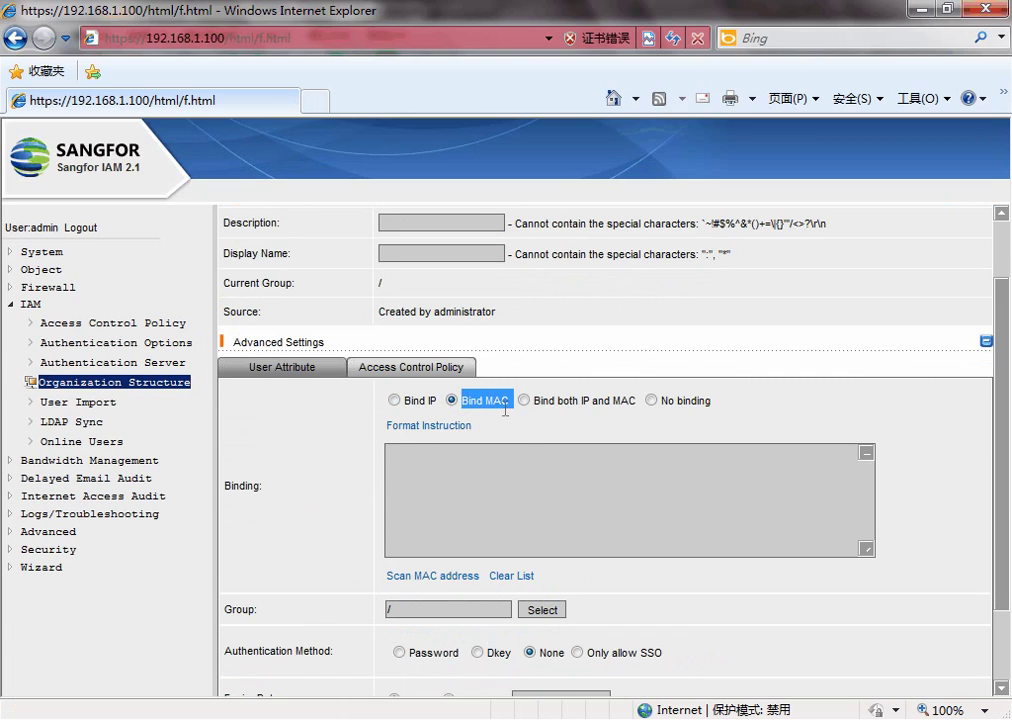
{"action": "left_click", "coordinate": [533, 467]}
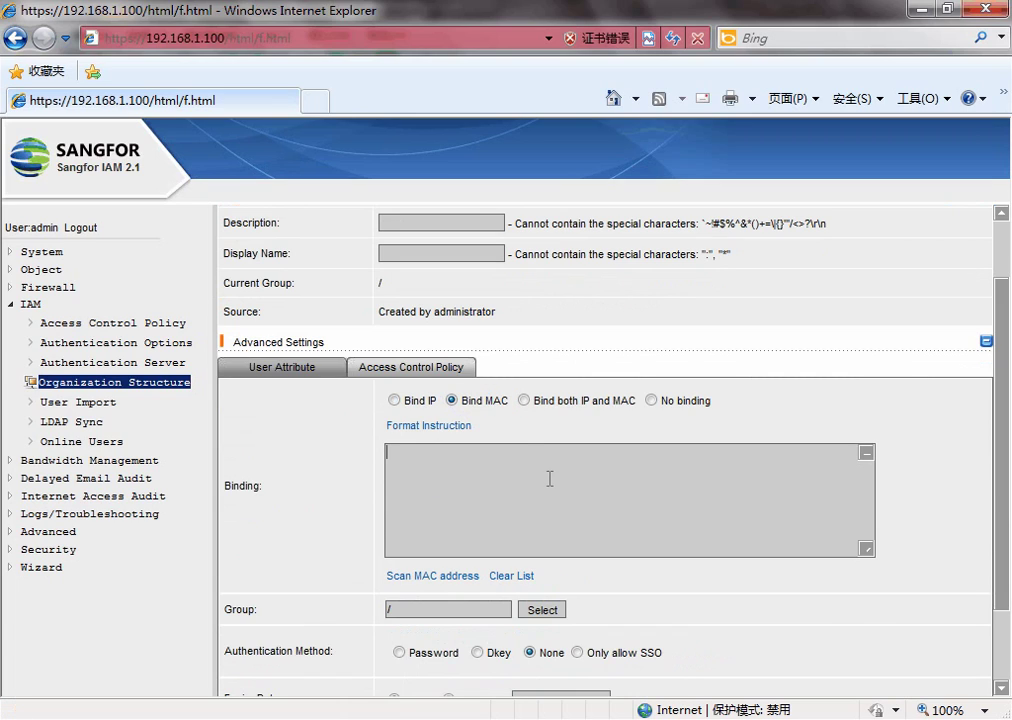
{"action": "left_click", "coordinate": [522, 402]}
{"action": "left_click_drag", "start_coordinate": [534, 401], "coordinate": [637, 402]}
{"action": "left_click", "coordinate": [588, 408]}
{"action": "left_click_drag", "start_coordinate": [537, 404], "coordinate": [640, 402]}
{"action": "left_click", "coordinate": [630, 435]}
- Select sangfor in Online Users and log the user out, confirming with 确定
{"action": "left_click", "coordinate": [115, 442]}
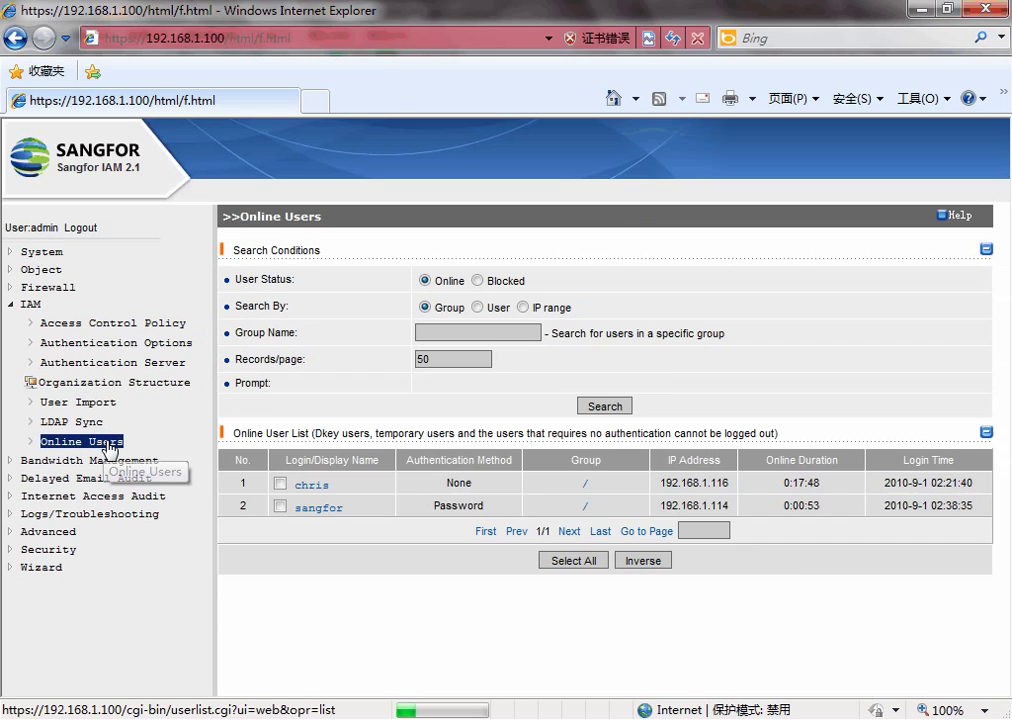
{"action": "left_click", "coordinate": [280, 506]}
{"action": "left_click", "coordinate": [567, 569]}
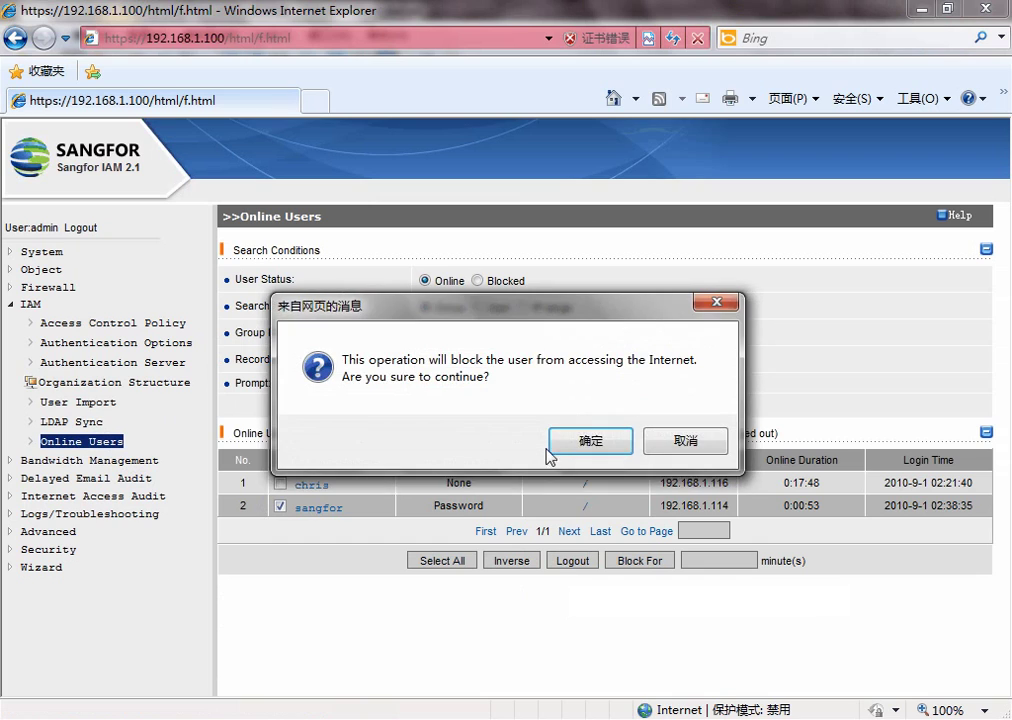
{"action": "left_click", "coordinate": [553, 447]}
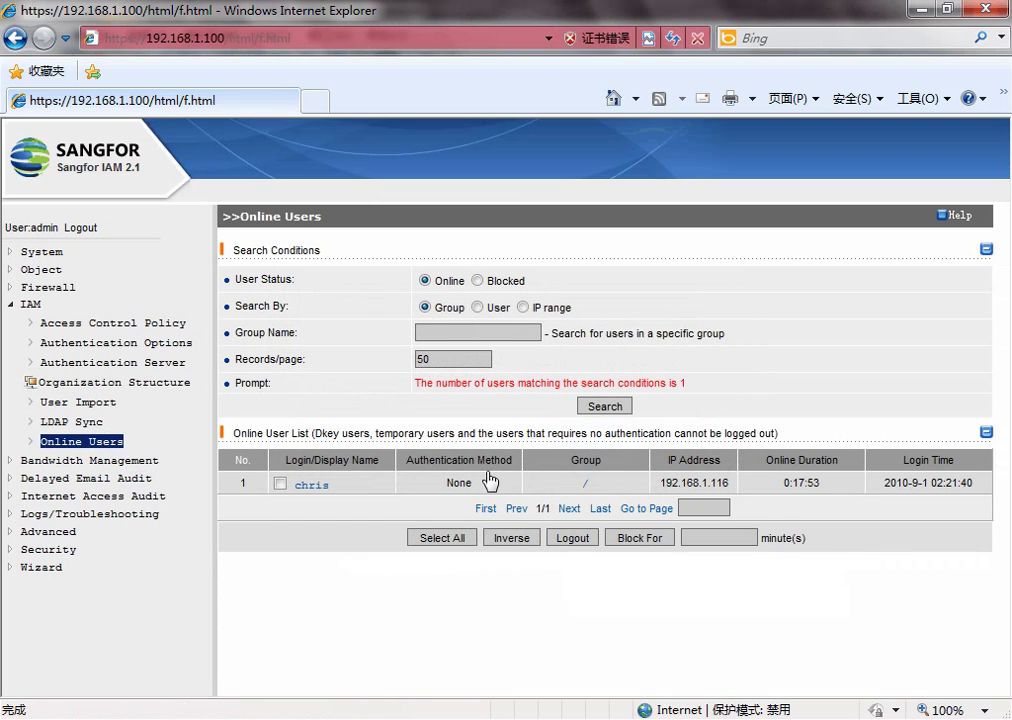
{"action": "left_click_drag", "start_coordinate": [255, 508], "coordinate": [813, 524]}
{"action": "left_click", "coordinate": [70, 418]}
- Edit sangfor to bind both IP and MAC with authentication set to None
{"action": "left_click", "coordinate": [75, 384]}
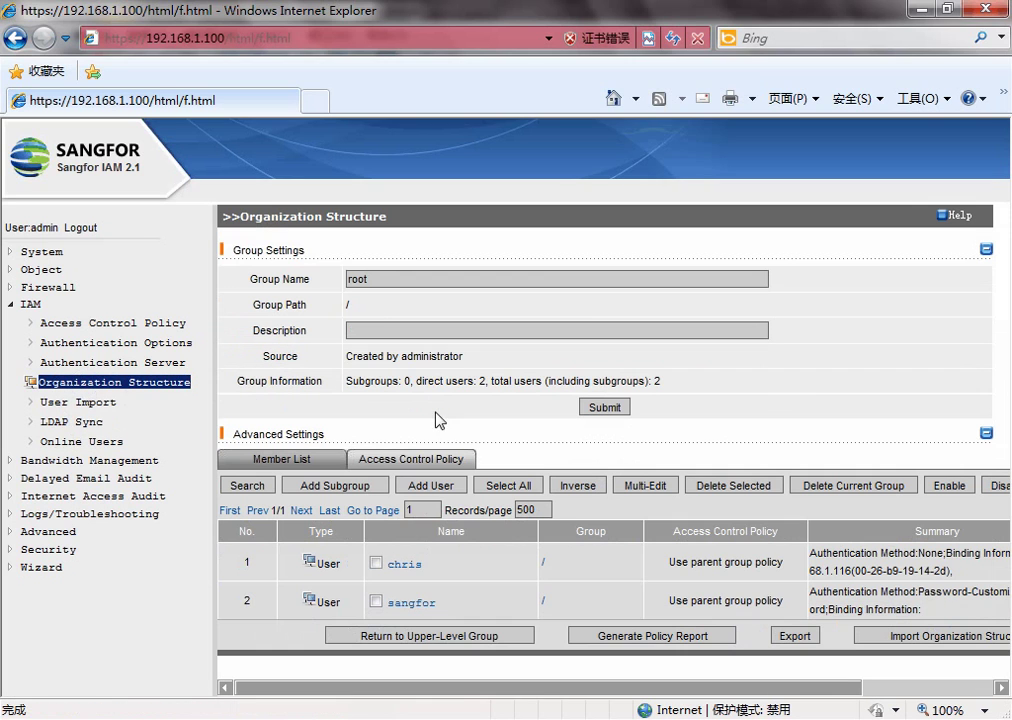
{"action": "left_click", "coordinate": [416, 604]}
{"action": "scroll", "coordinate": [440, 495], "scroll_direction": "down", "scroll_amount": 2}
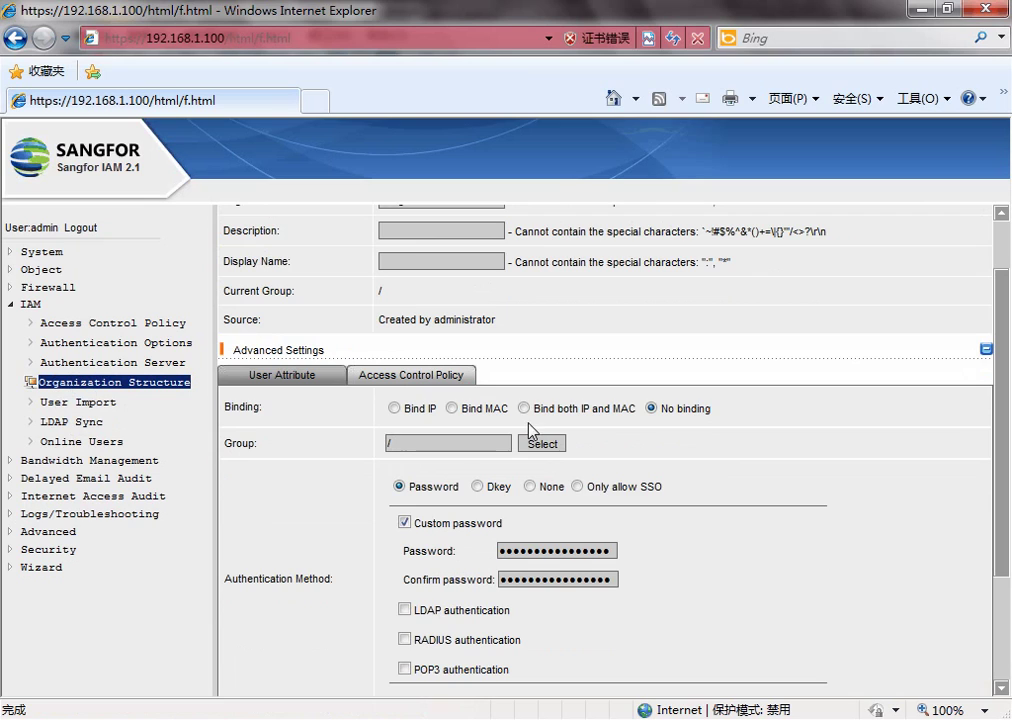
{"action": "left_click", "coordinate": [524, 408]}
{"action": "scroll", "coordinate": [528, 418], "scroll_direction": "down", "scroll_amount": 3}
{"action": "left_click", "coordinate": [530, 514]}
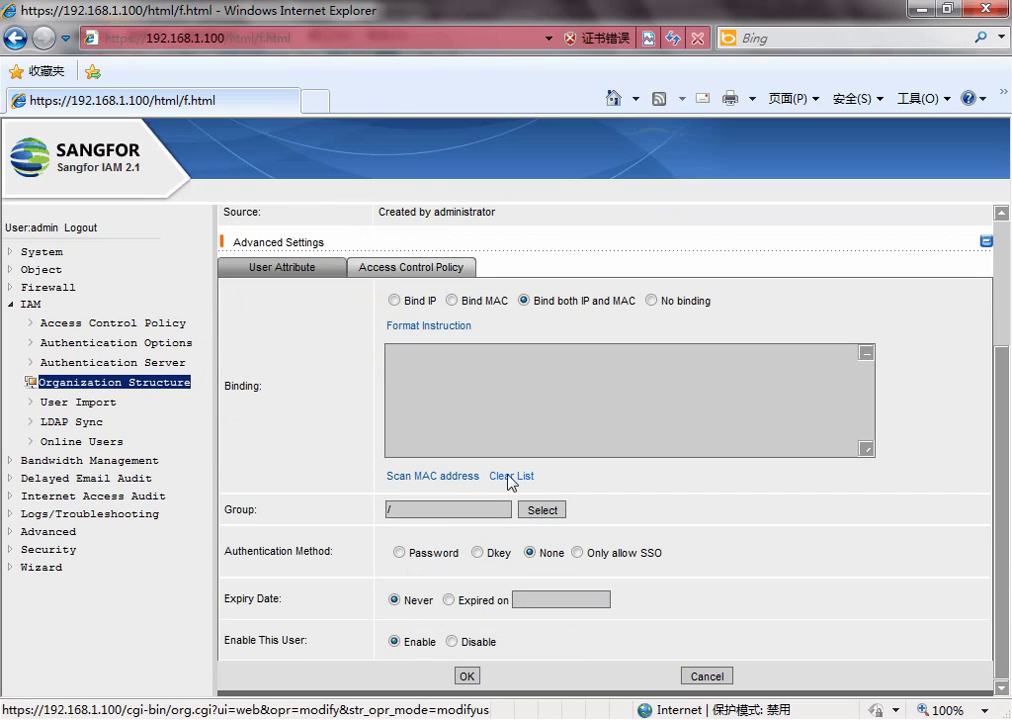
{"action": "left_click", "coordinate": [483, 413]}
- Open the Scan MAC address options for a single IP, then go to the Windows Server 2003 VM
{"action": "left_click", "coordinate": [462, 477]}
{"action": "scroll", "coordinate": [462, 485], "scroll_direction": "down", "scroll_amount": 3}
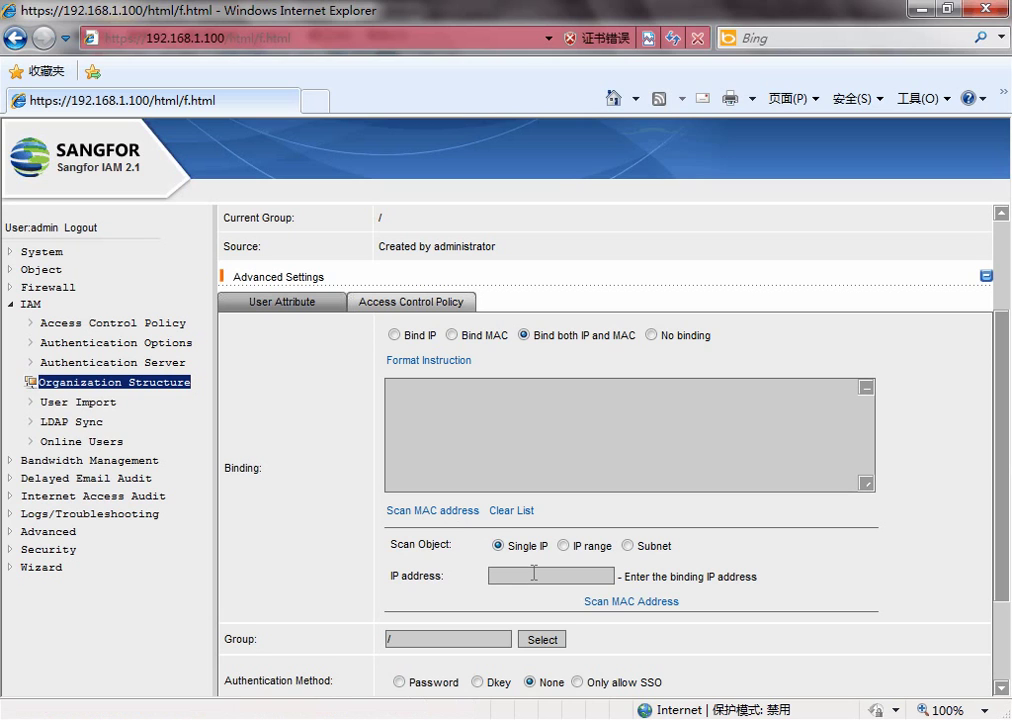
{"action": "mouse_move", "coordinate": [300, 715]}
{"action": "left_click", "coordinate": [310, 640]}
- Close the guest's browser and read its IP, 192.168.1.114, from the network connection status
{"action": "left_click", "coordinate": [891, 111]}
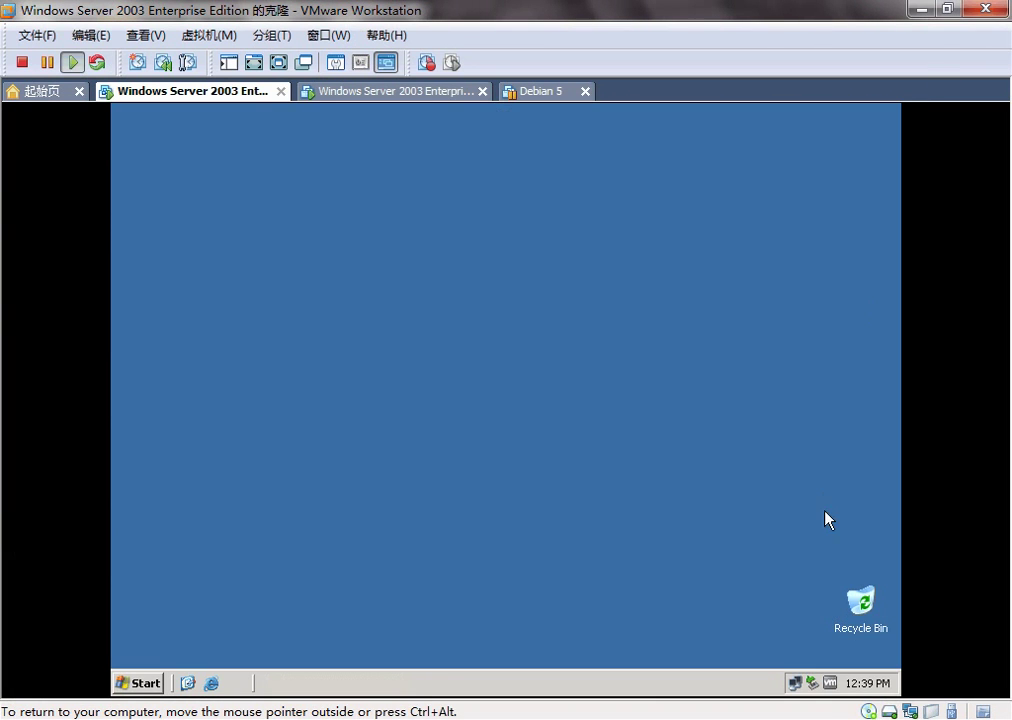
{"action": "double_click", "coordinate": [797, 685]}
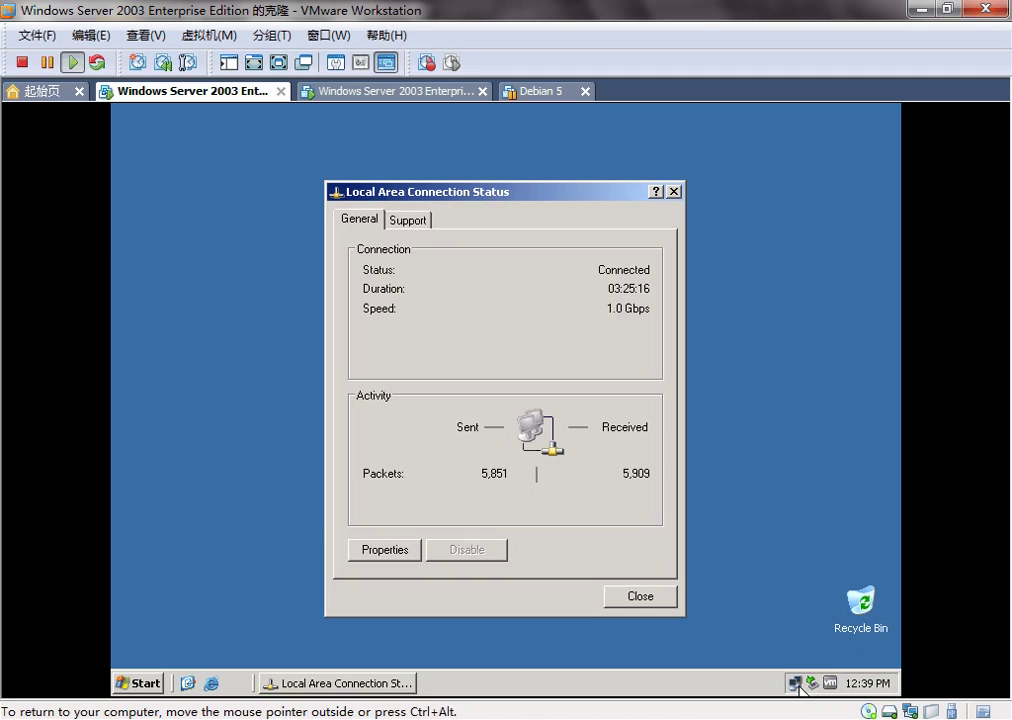
{"action": "left_click", "coordinate": [409, 221]}
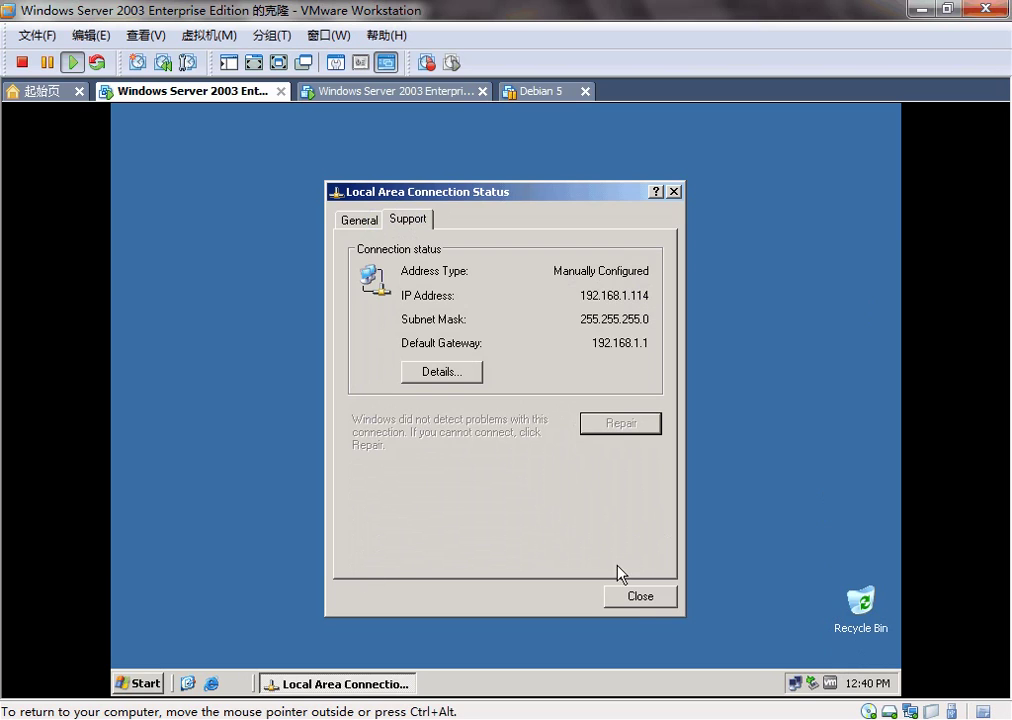
{"action": "left_click", "coordinate": [632, 598]}
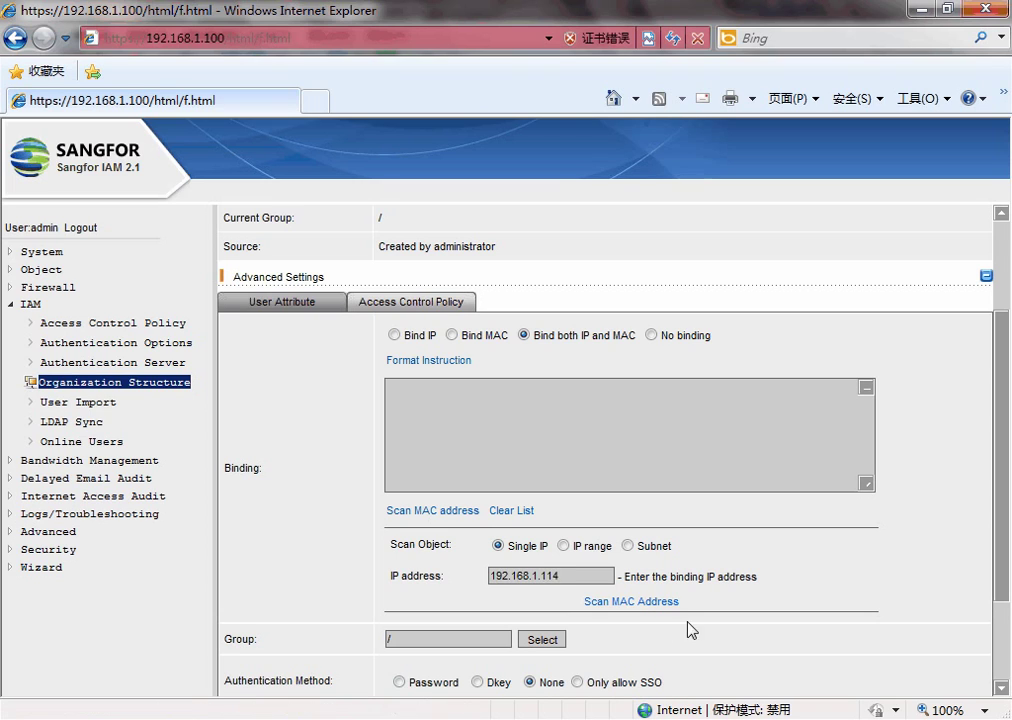
- Scan MAC 00-0c-29-90-9e-06 for 192.168.1.114 and save sangfor's IP-and-MAC binding
{"action": "left_click", "coordinate": [633, 602]}
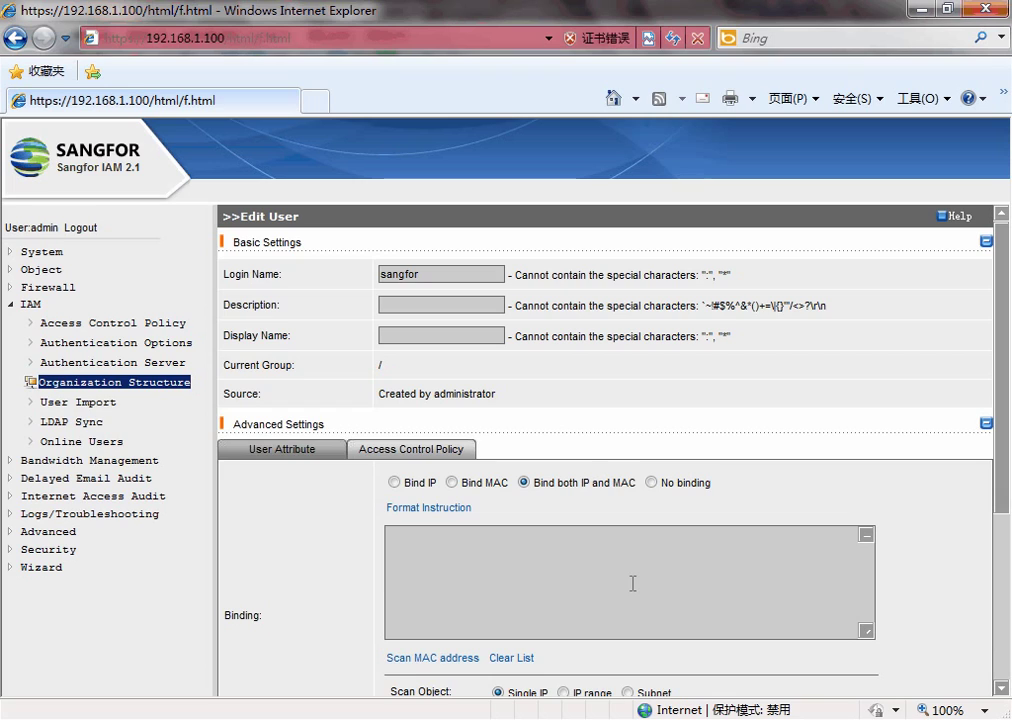
{"action": "scroll", "coordinate": [632, 583], "scroll_direction": "down", "scroll_amount": 1}
{"action": "left_click_drag", "start_coordinate": [619, 460], "coordinate": [348, 460]}
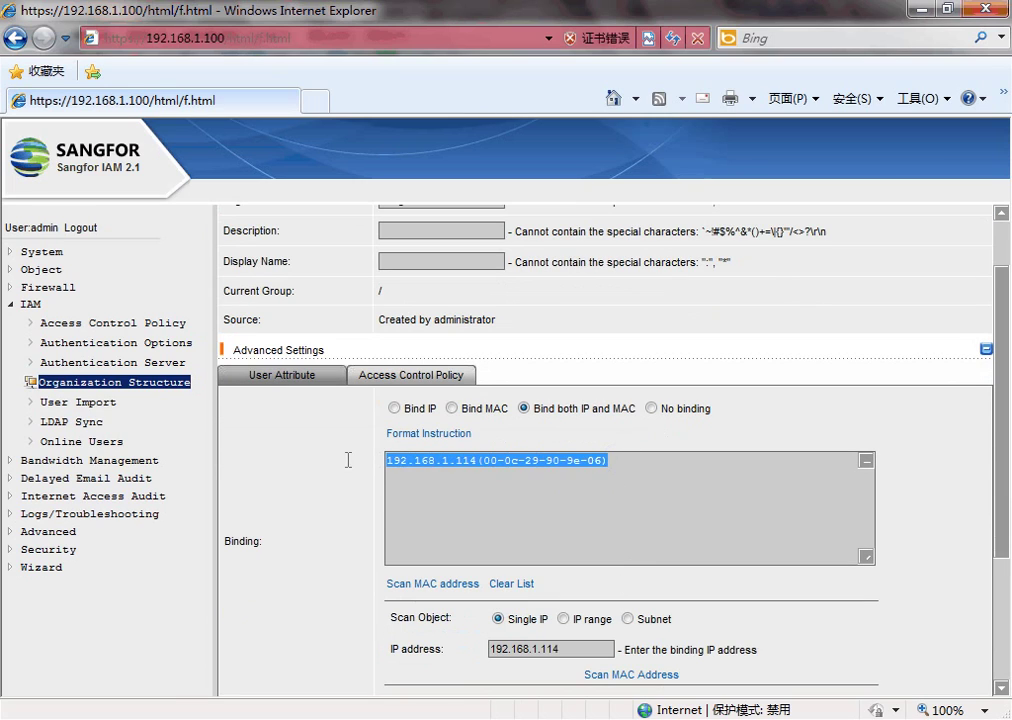
{"action": "left_click", "coordinate": [630, 461]}
{"action": "scroll", "coordinate": [631, 461], "scroll_direction": "down", "scroll_amount": 1}
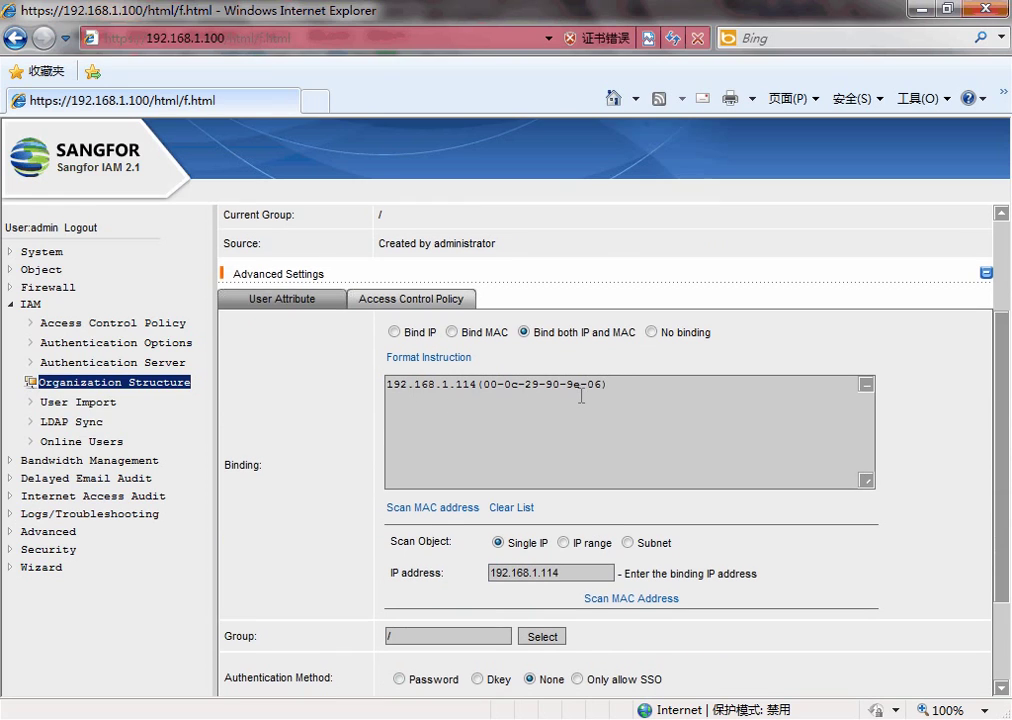
{"action": "scroll", "coordinate": [581, 396], "scroll_direction": "down", "scroll_amount": 1}
{"action": "scroll", "coordinate": [533, 417], "scroll_direction": "down", "scroll_amount": 1}
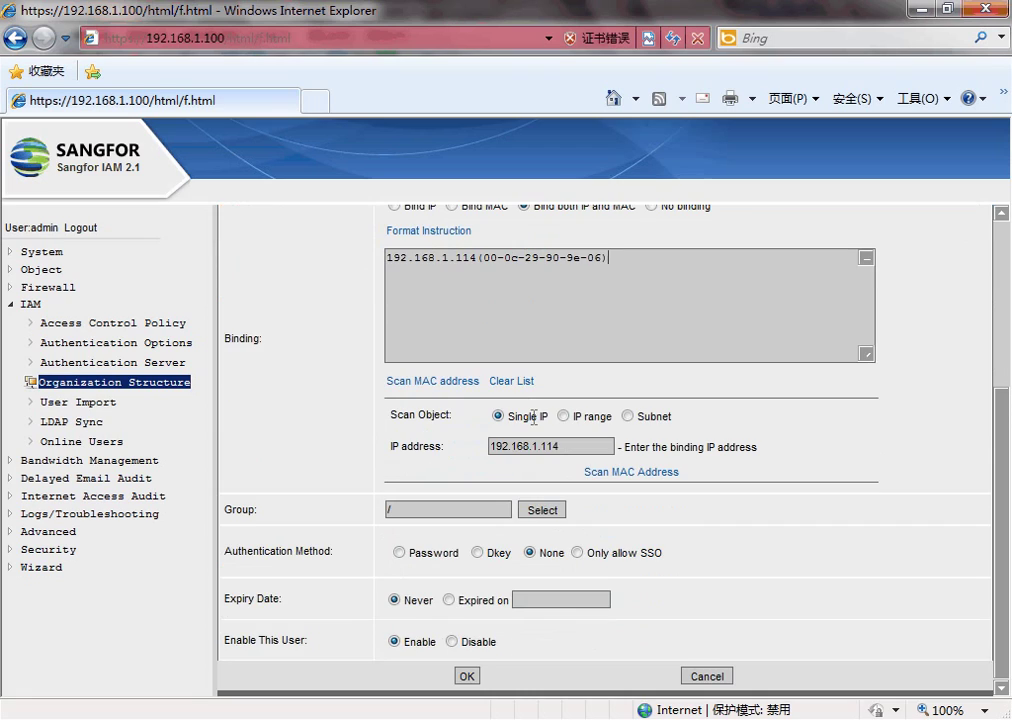
{"action": "left_click", "coordinate": [468, 677]}
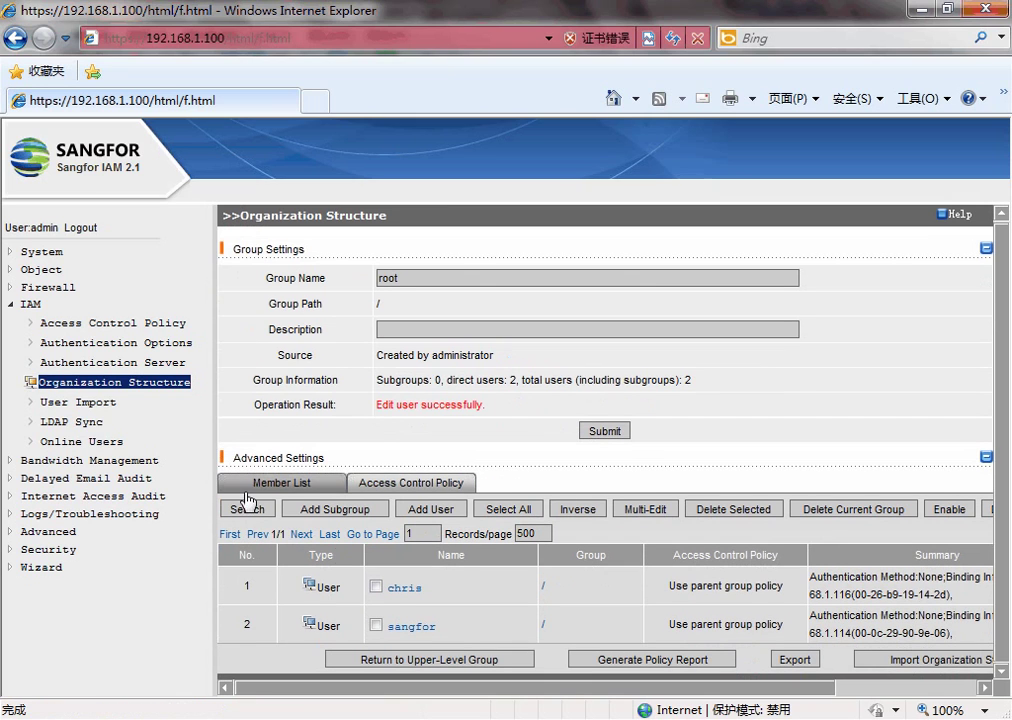
- Open the Online Users list in the IAM console
{"action": "left_click", "coordinate": [105, 443]}
{"action": "left_click_drag", "start_coordinate": [285, 505], "coordinate": [709, 520]}
{"action": "left_click", "coordinate": [475, 607]}
- In the Windows Server 2003 VM, launch IE and browse to sangfor
{"action": "mouse_move", "coordinate": [182, 716]}
{"action": "left_click", "coordinate": [305, 650]}
{"action": "left_click", "coordinate": [210, 684]}
{"action": "left_click", "coordinate": [340, 183]}
{"action": "type", "text": "sangfor"}
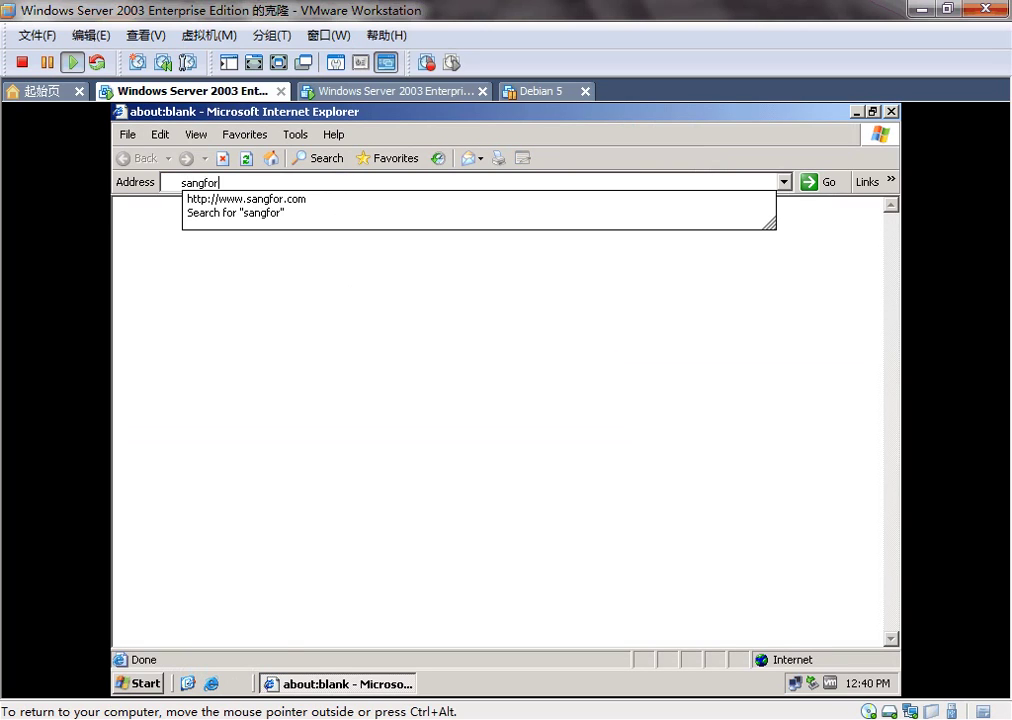
{"action": "key", "text": "Return"}
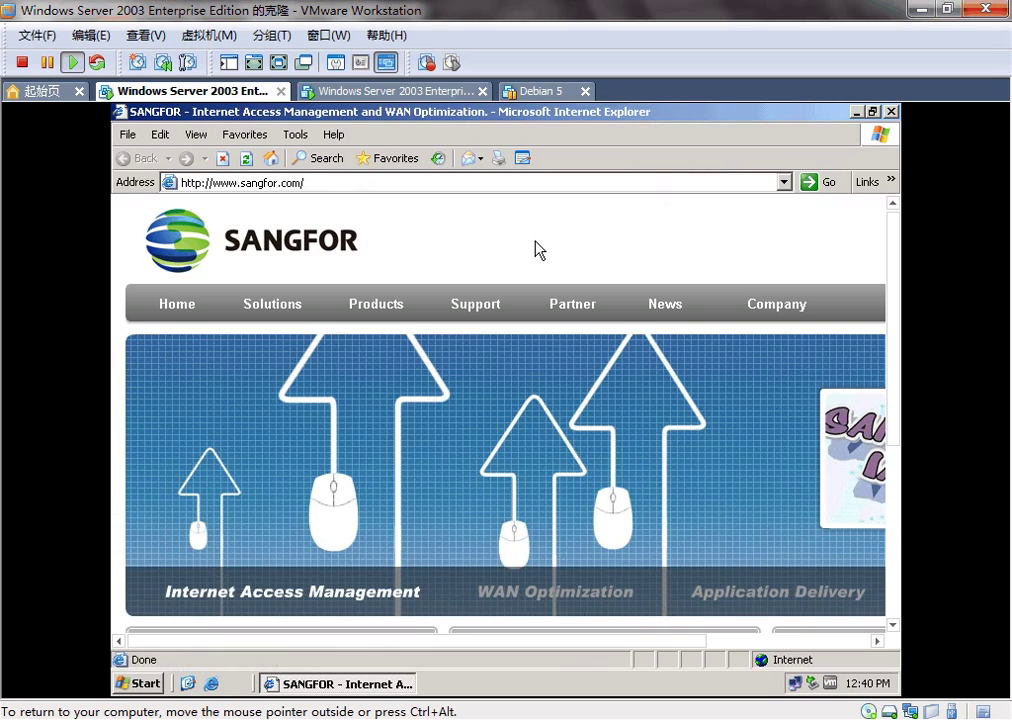
- Refresh Online Users to show sangfor online from 192.168.1.114
{"action": "scroll", "coordinate": [549, 269], "scroll_direction": "down", "scroll_amount": 3}
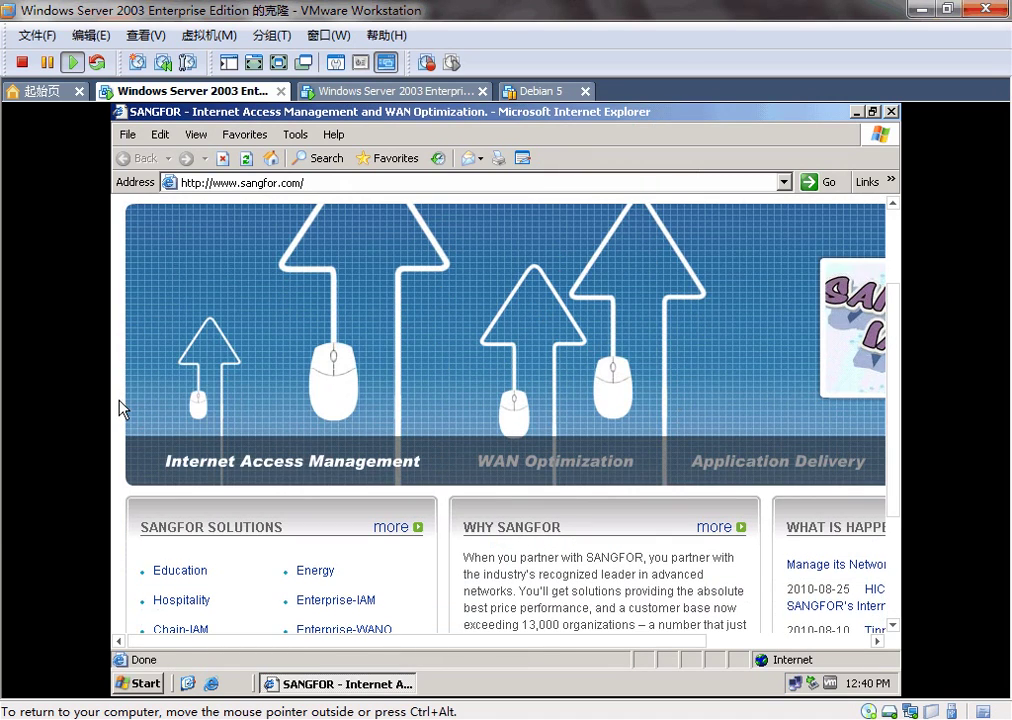
{"action": "scroll", "coordinate": [120, 408], "scroll_direction": "down", "scroll_amount": 3}
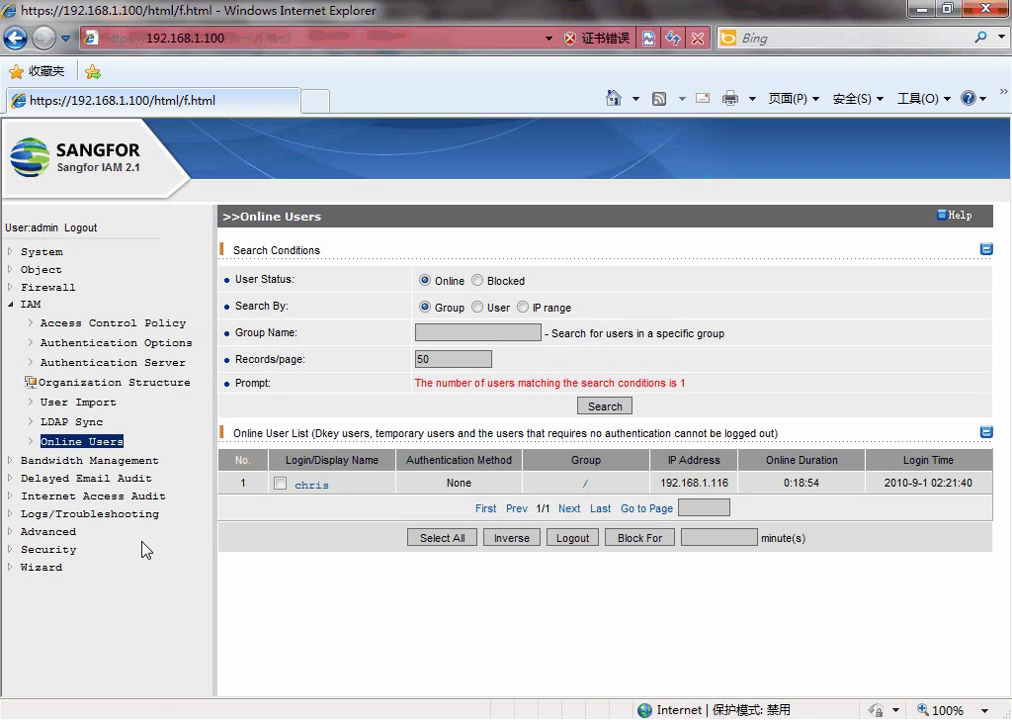
{"action": "left_click", "coordinate": [88, 443]}
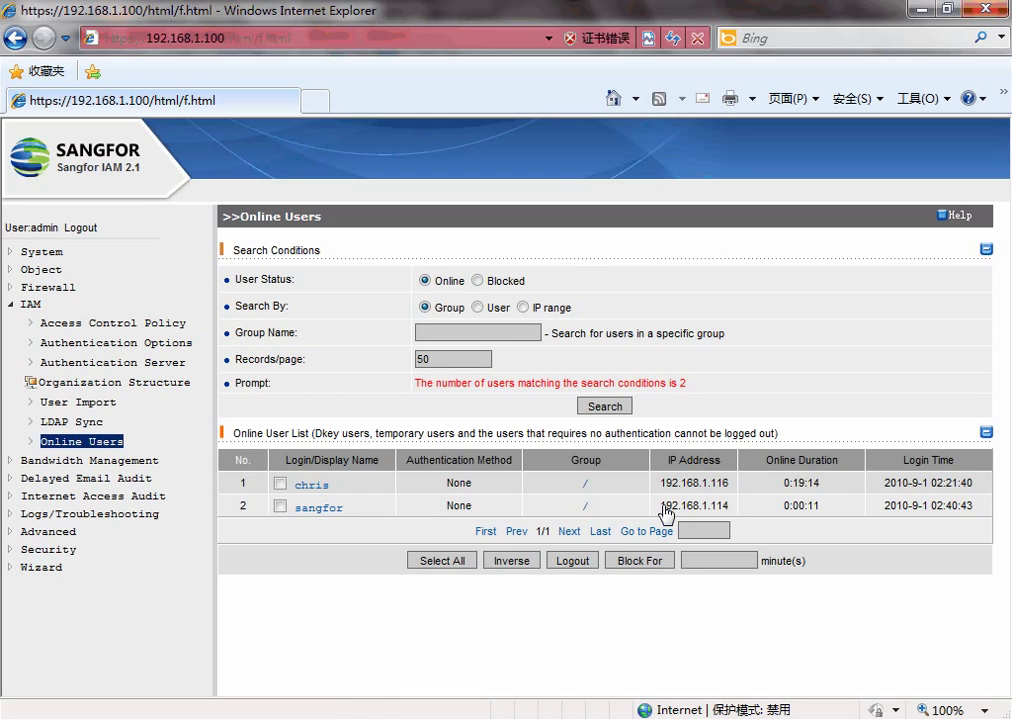
{"action": "left_click", "coordinate": [280, 506]}
{"action": "left_click", "coordinate": [573, 561]}
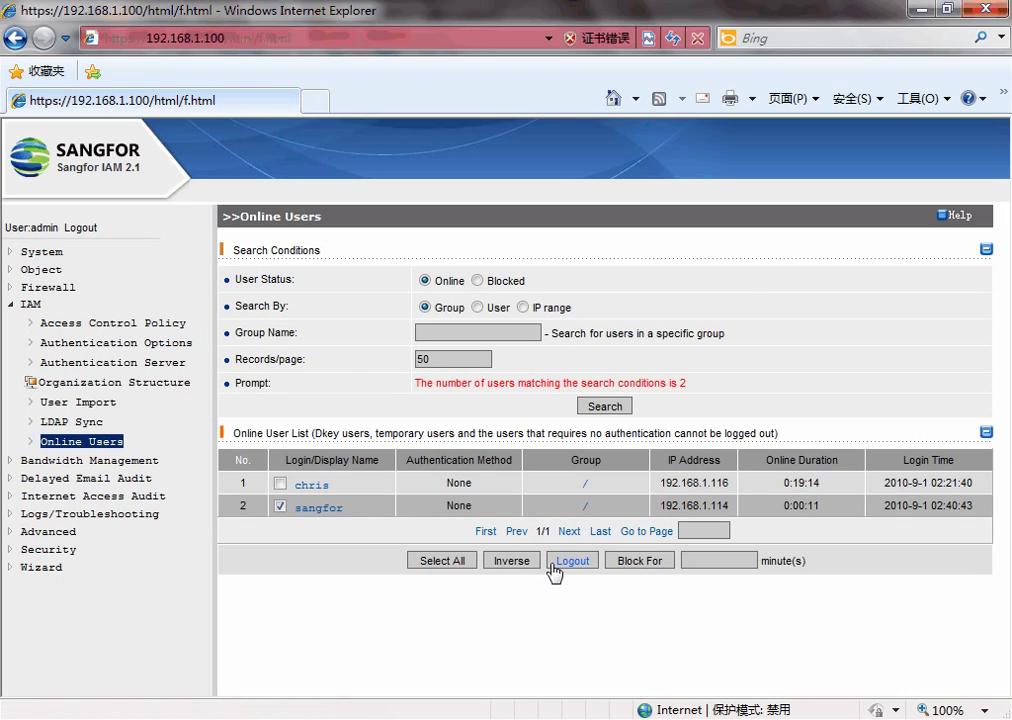
{"action": "left_click", "coordinate": [600, 436]}
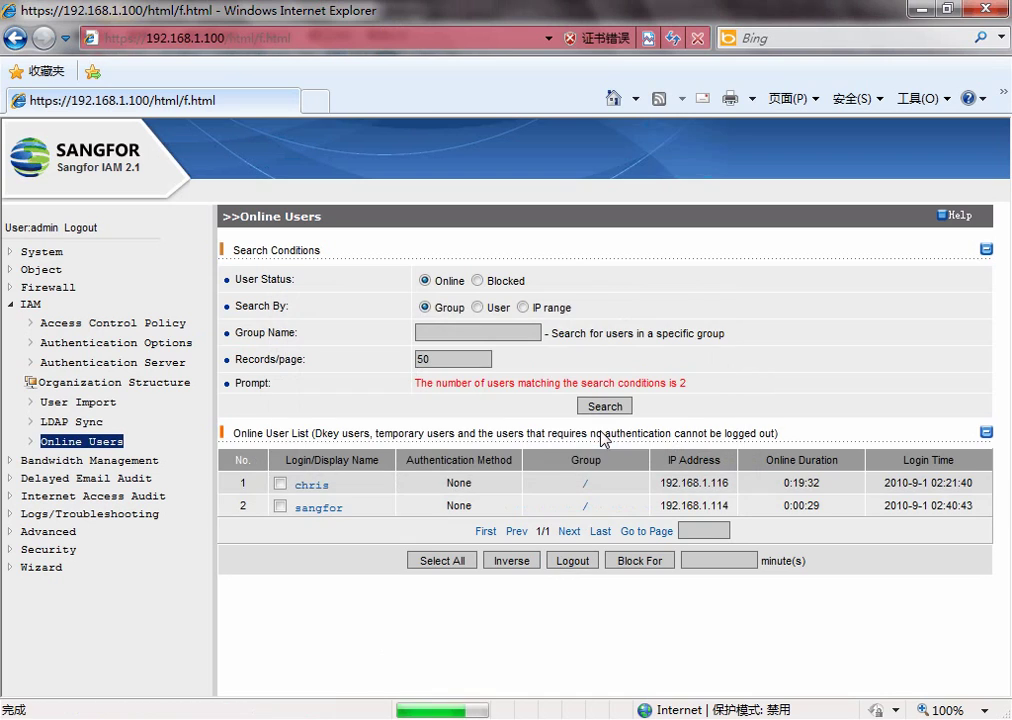
- Tick sangfor in Organization Structure, delete it, and confirm with OK
{"action": "left_click", "coordinate": [120, 387]}
{"action": "left_click", "coordinate": [377, 601]}
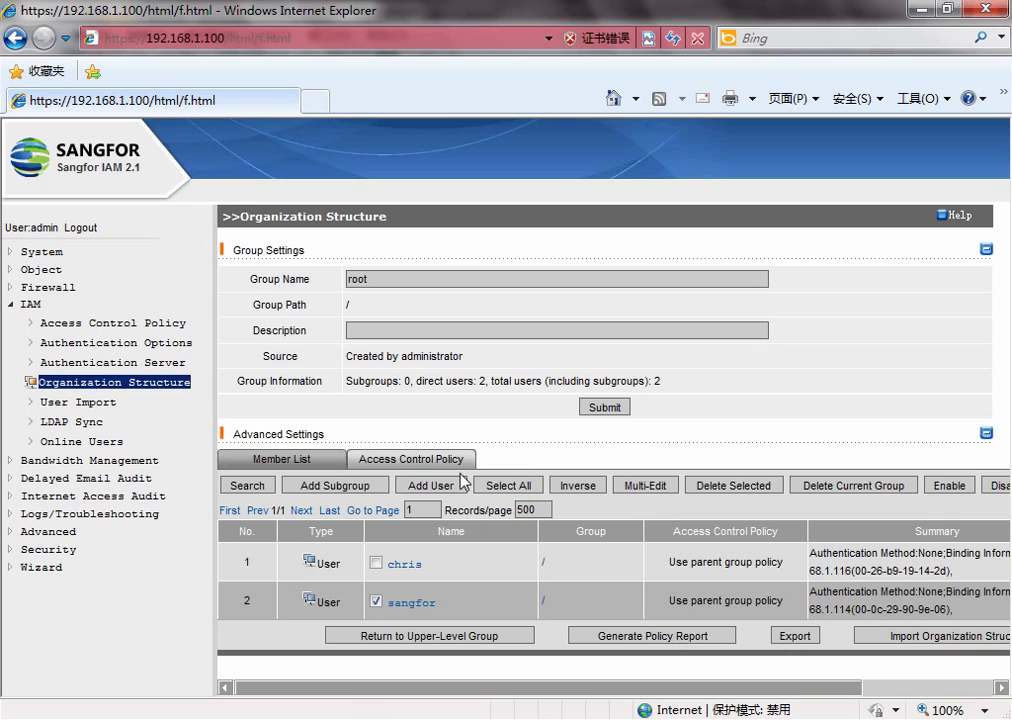
{"action": "left_click", "coordinate": [700, 485]}
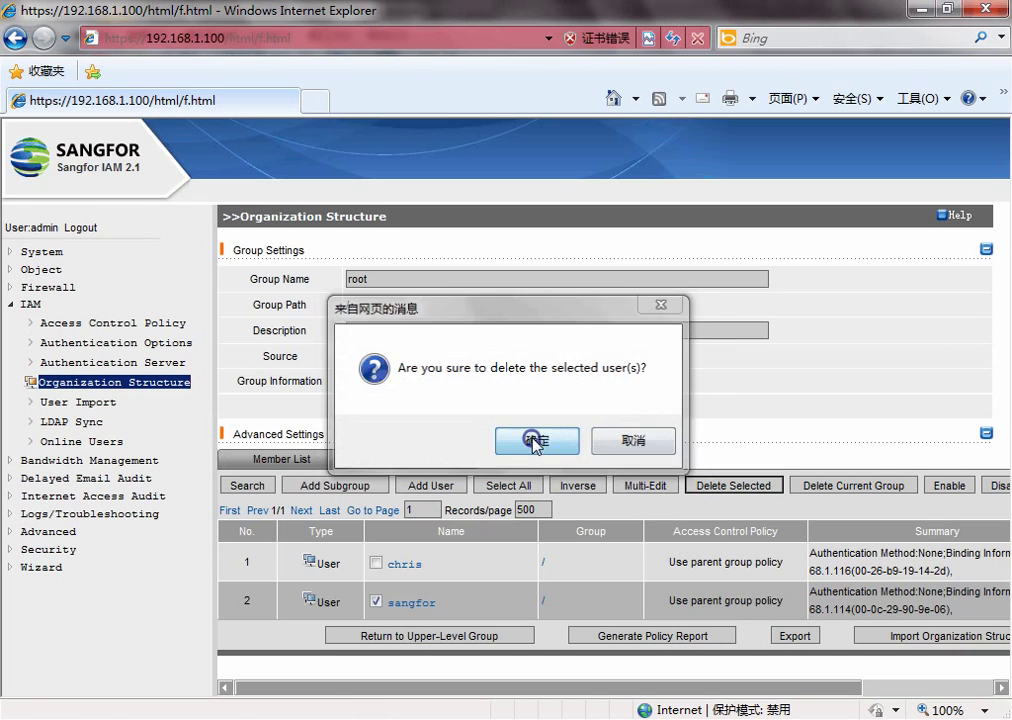
{"action": "left_click", "coordinate": [533, 441]}
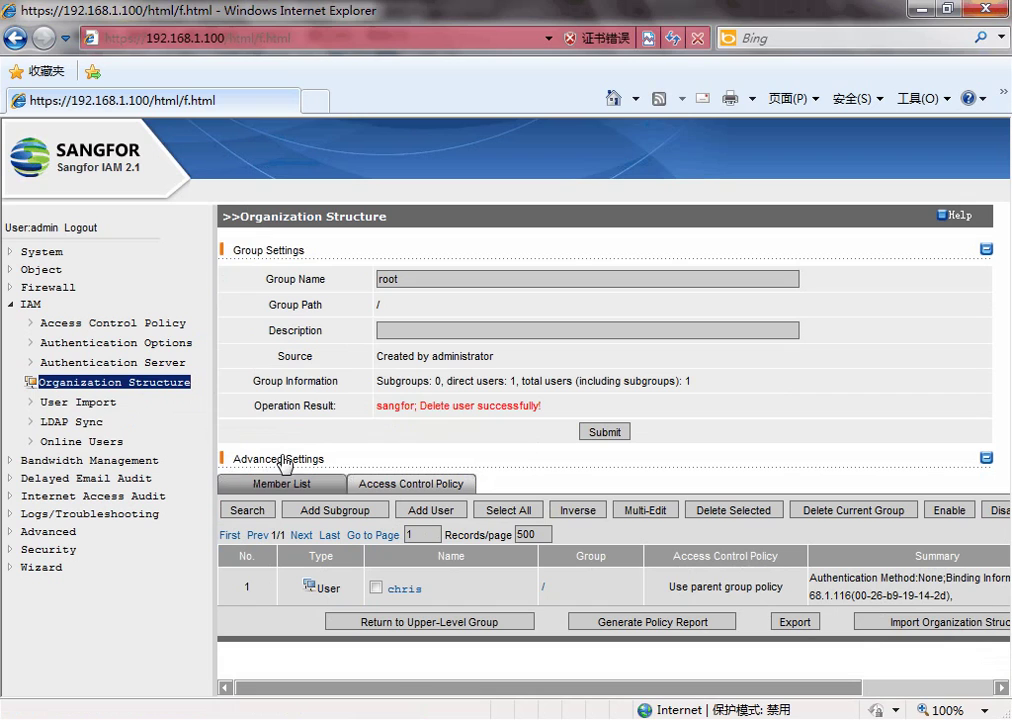
- Tick 'Submit user name and password by POST' in Authentication Options and save
{"action": "left_click", "coordinate": [113, 342]}
{"action": "scroll", "coordinate": [500, 545], "scroll_direction": "down", "scroll_amount": 5}
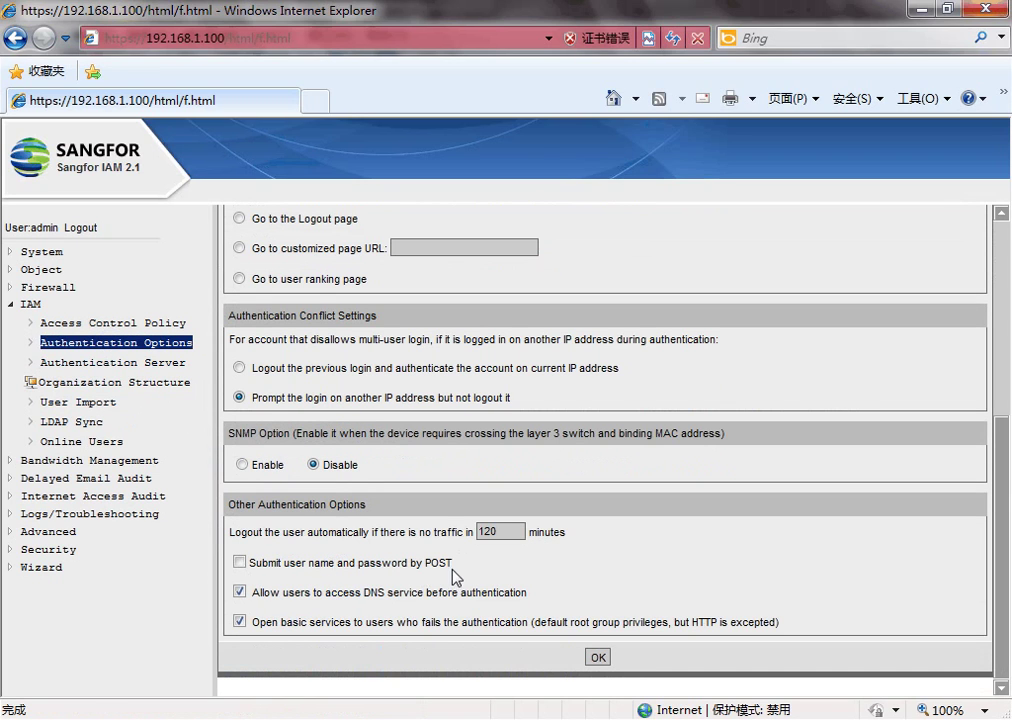
{"action": "left_click_drag", "start_coordinate": [455, 563], "coordinate": [233, 536]}
{"action": "left_click", "coordinate": [241, 565]}
{"action": "left_click", "coordinate": [595, 657]}
{"action": "scroll", "coordinate": [593, 663], "scroll_direction": "down", "scroll_amount": 4}
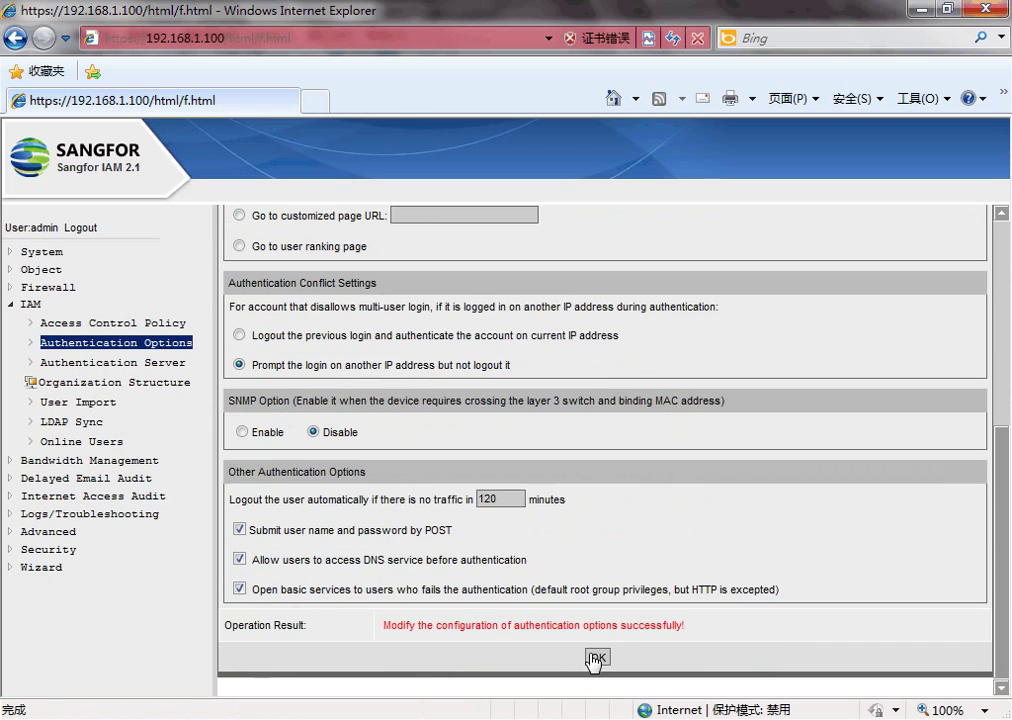
{"action": "left_click_drag", "start_coordinate": [446, 539], "coordinate": [233, 530]}
{"action": "left_click", "coordinate": [142, 386]}
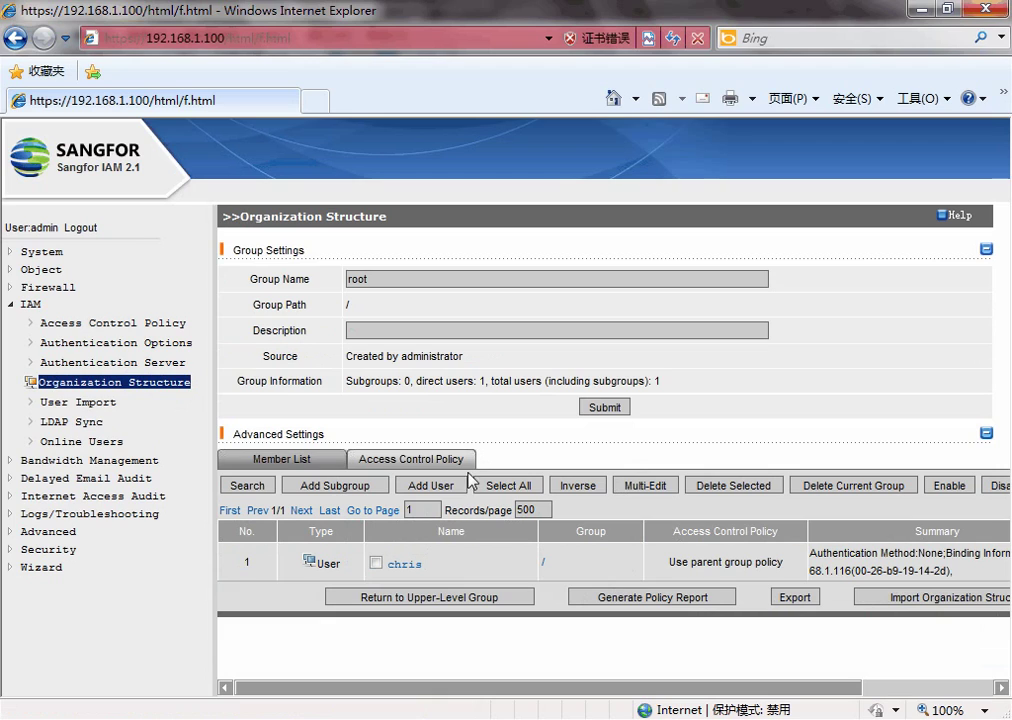
- Add user 'sangfor' with No binding and a custom password, and save it
{"action": "left_click", "coordinate": [430, 487]}
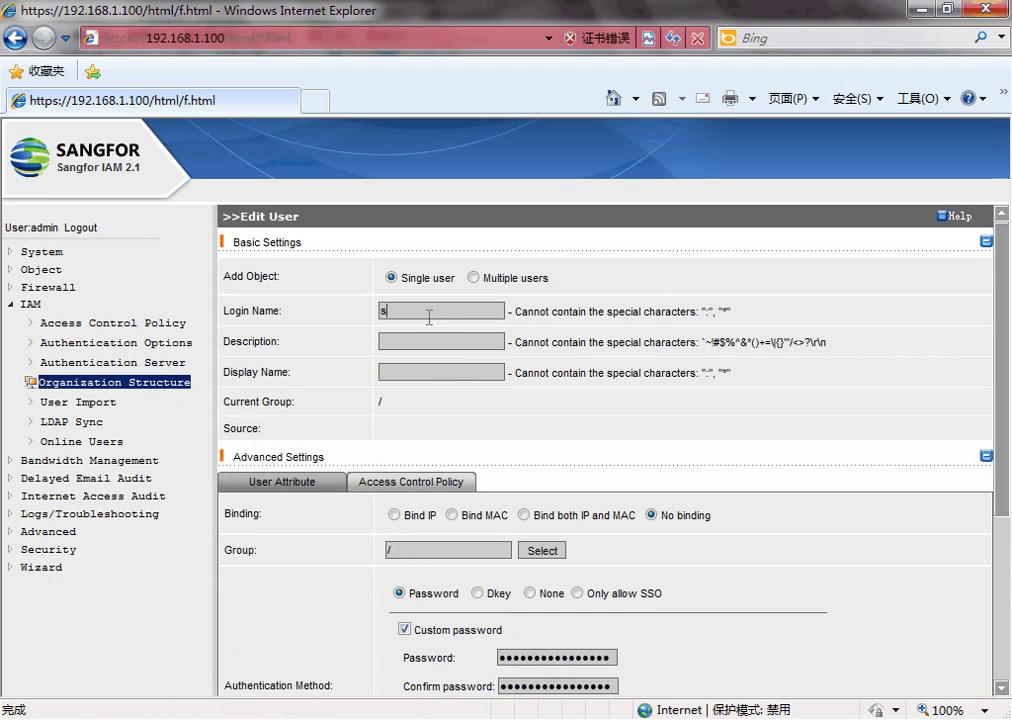
{"action": "scroll", "coordinate": [429, 317], "scroll_direction": "down", "scroll_amount": 3}
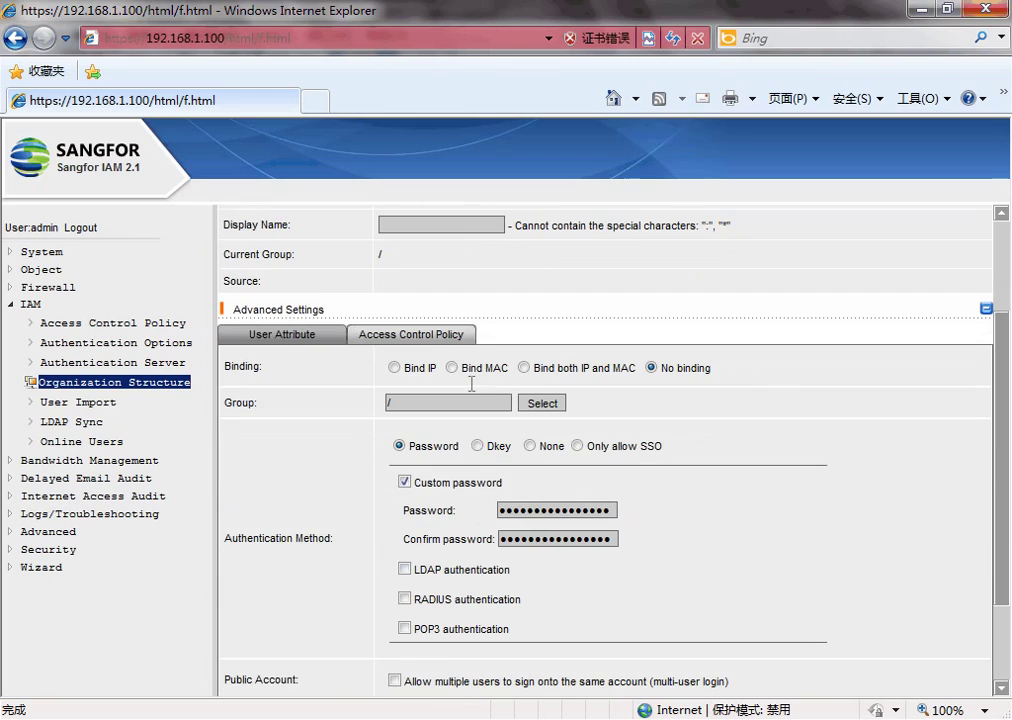
{"action": "double_click", "coordinate": [530, 511]}
{"action": "type", "text": "123"}
{"action": "double_click", "coordinate": [542, 539]}
{"action": "type", "text": "1"}
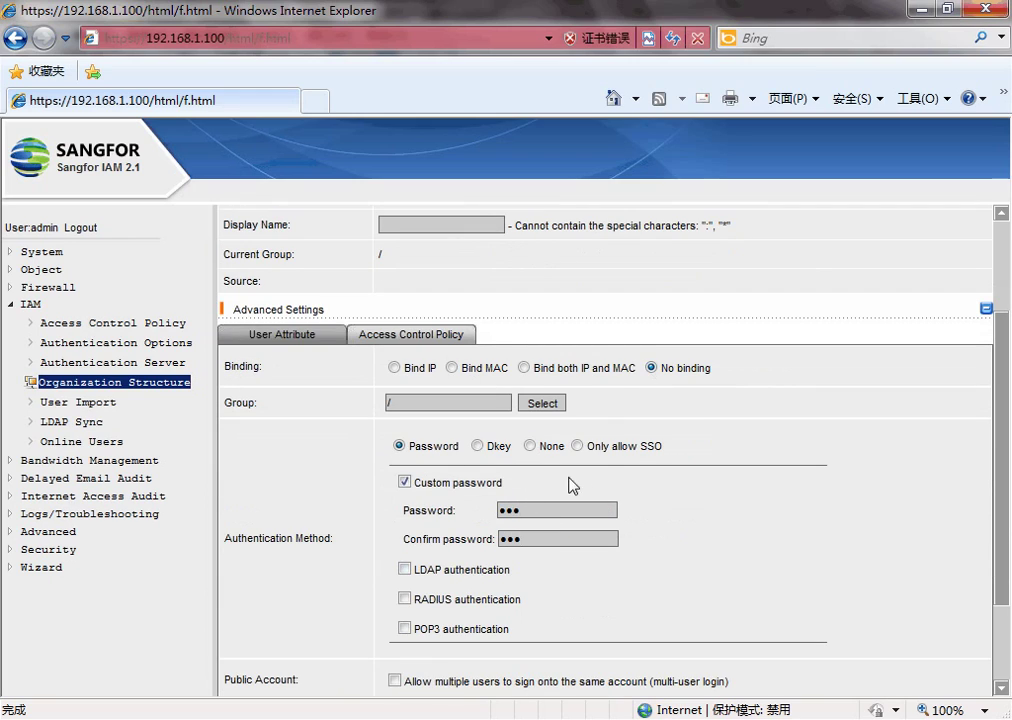
{"action": "scroll", "coordinate": [569, 485], "scroll_direction": "down", "scroll_amount": 3}
{"action": "left_click", "coordinate": [468, 677]}
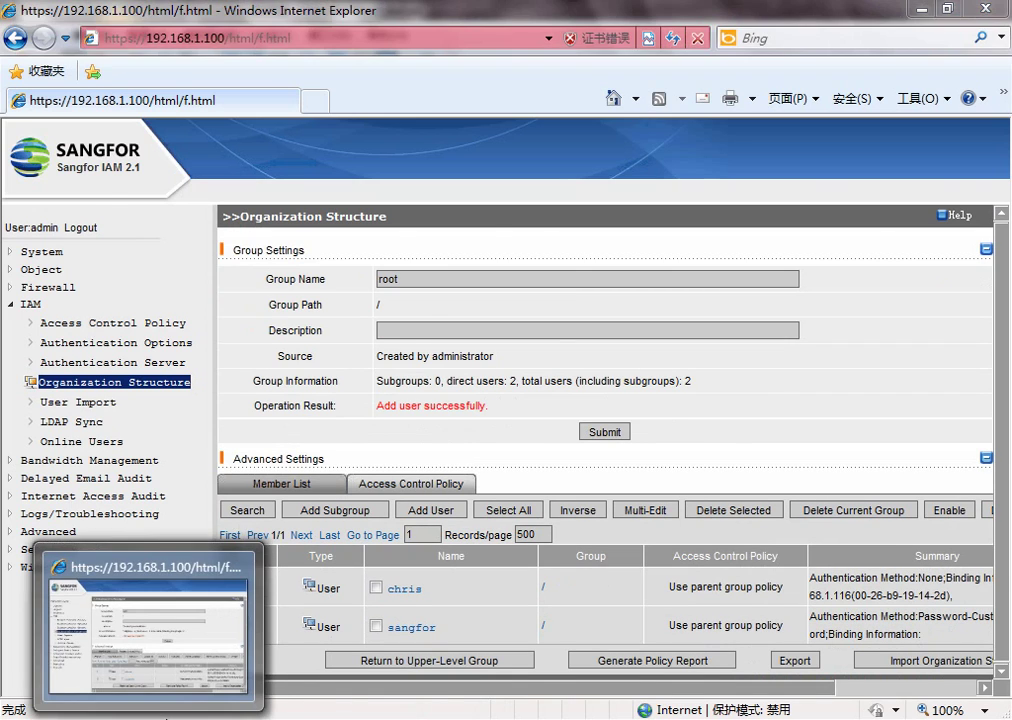
{"action": "key", "text": "alt+Tab"}
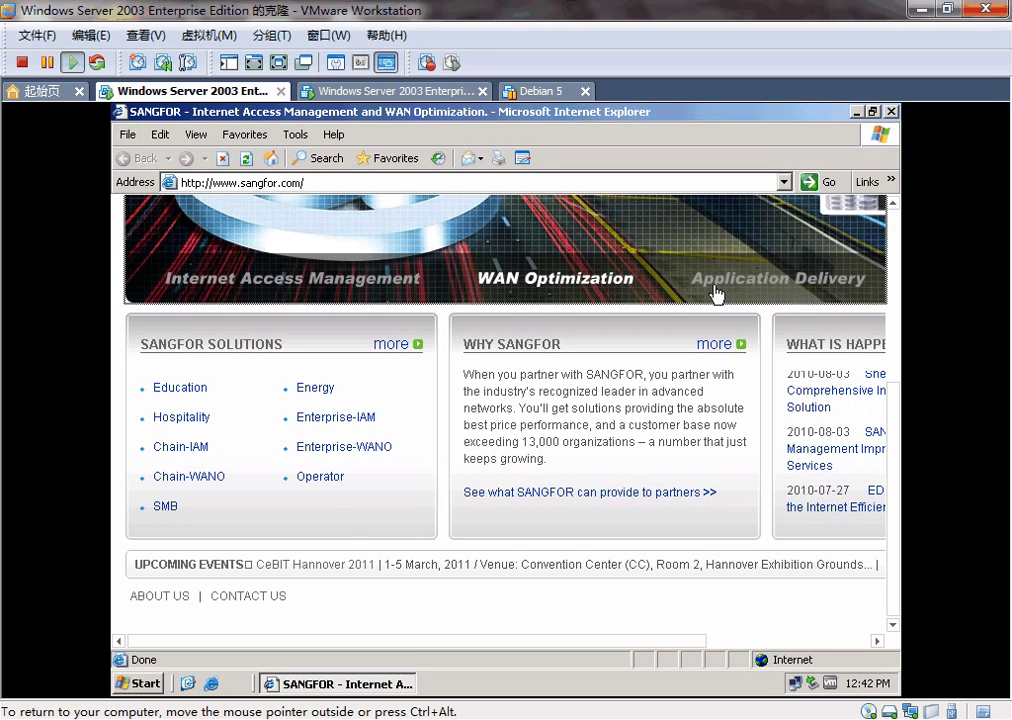
- Close IE in the VM, reopen it, and browse to sangfor
{"action": "left_click", "coordinate": [872, 111]}
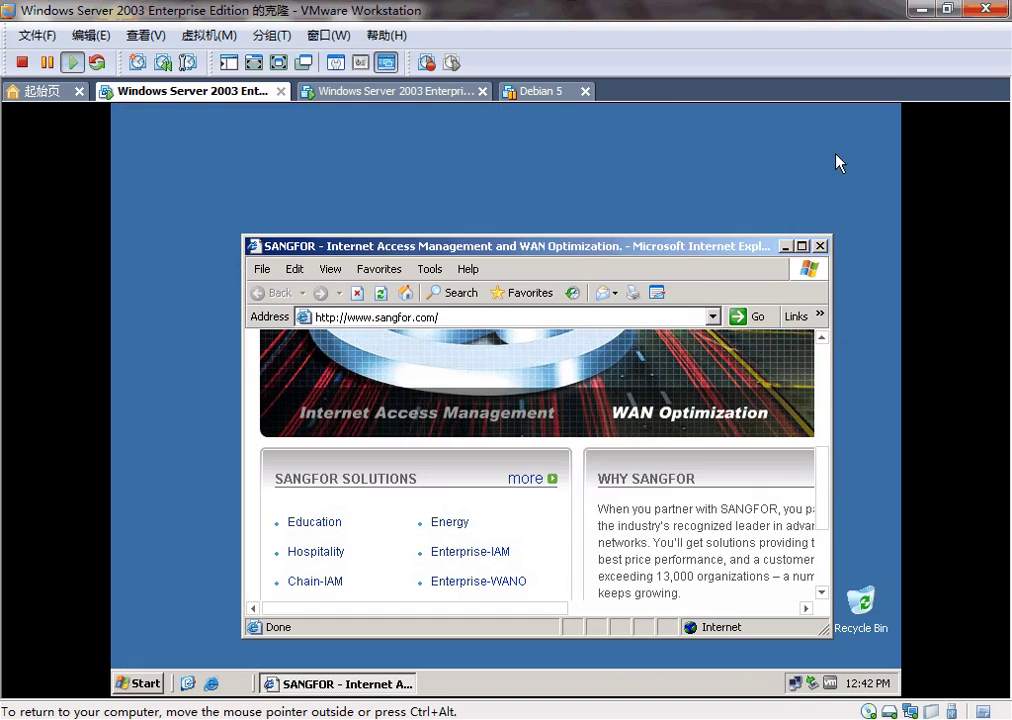
{"action": "left_click", "coordinate": [801, 245]}
{"action": "left_click", "coordinate": [888, 111]}
{"action": "left_click", "coordinate": [213, 682]}
{"action": "left_click", "coordinate": [386, 180]}
{"action": "type", "text": "sangfor"}
{"action": "key", "text": "Return"}
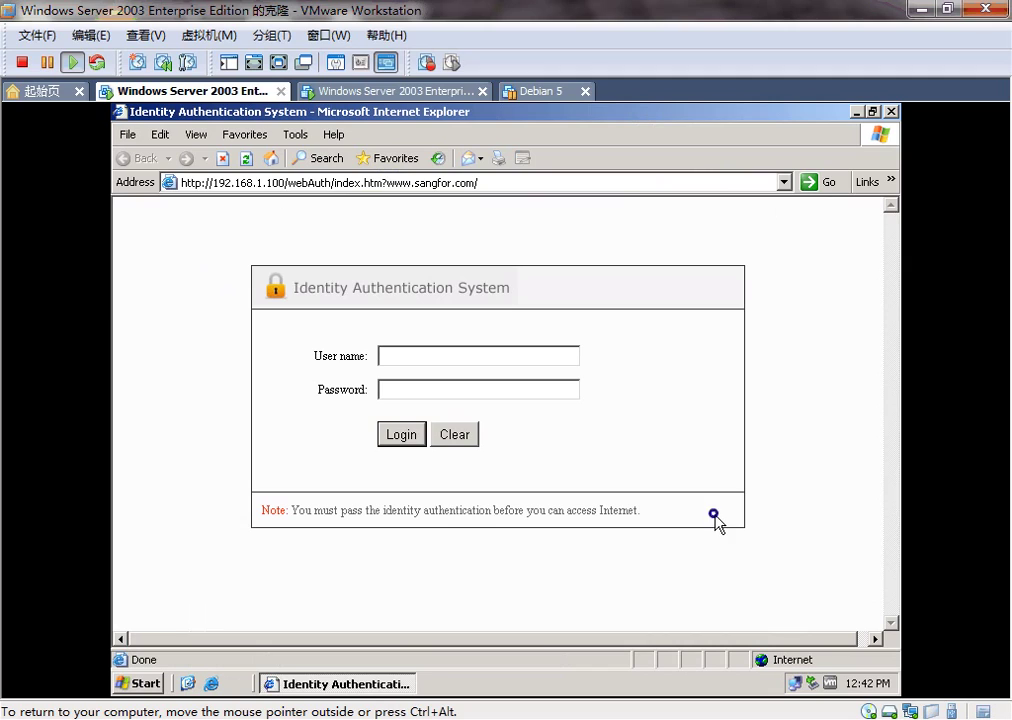
- Log in as sangfor with its password, then check Online Users
{"action": "left_click", "coordinate": [472, 356]}
{"action": "type", "text": "123"}
{"action": "left_click", "coordinate": [410, 440]}
{"action": "left_click", "coordinate": [463, 402]}
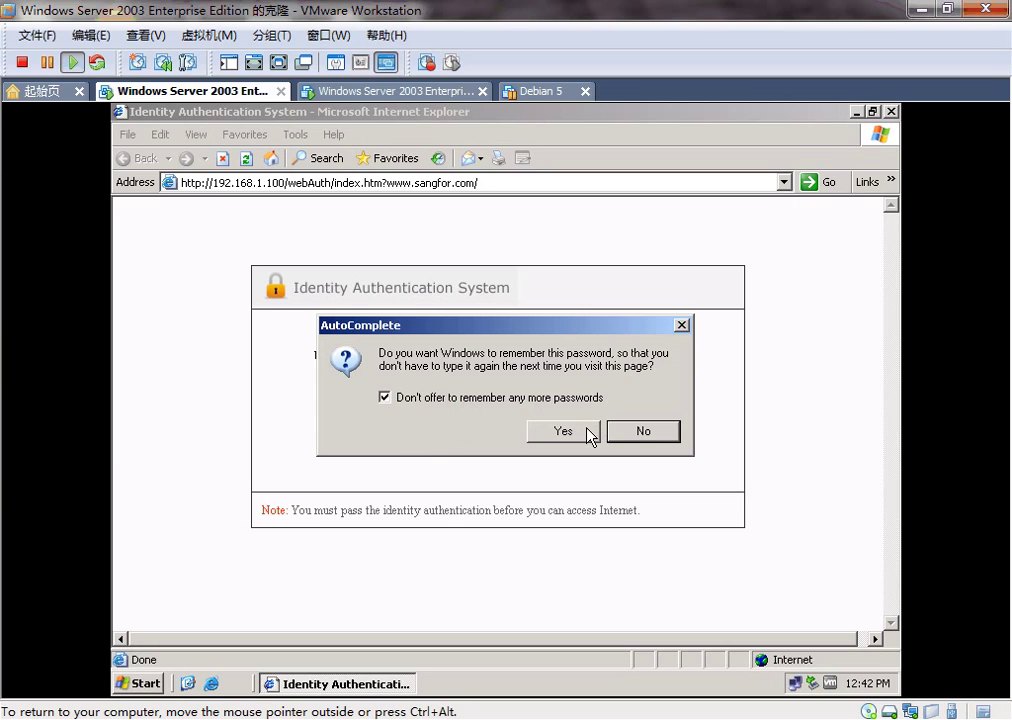
{"action": "left_click", "coordinate": [590, 432]}
{"action": "left_click", "coordinate": [540, 442]}
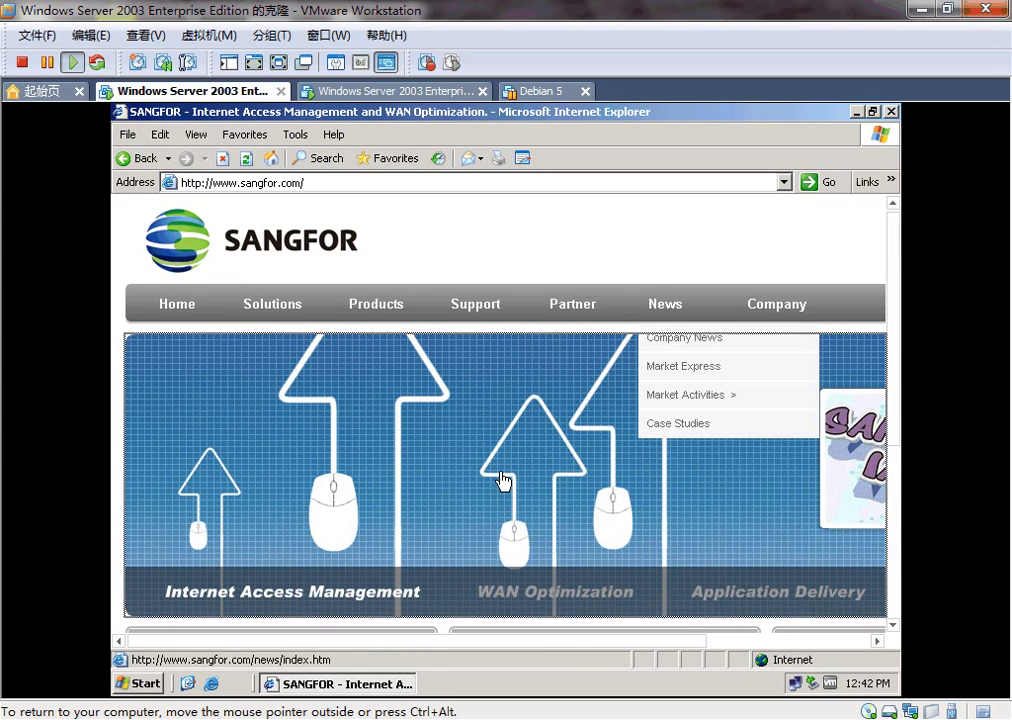
{"action": "scroll", "coordinate": [500, 482], "scroll_direction": "down", "scroll_amount": 5}
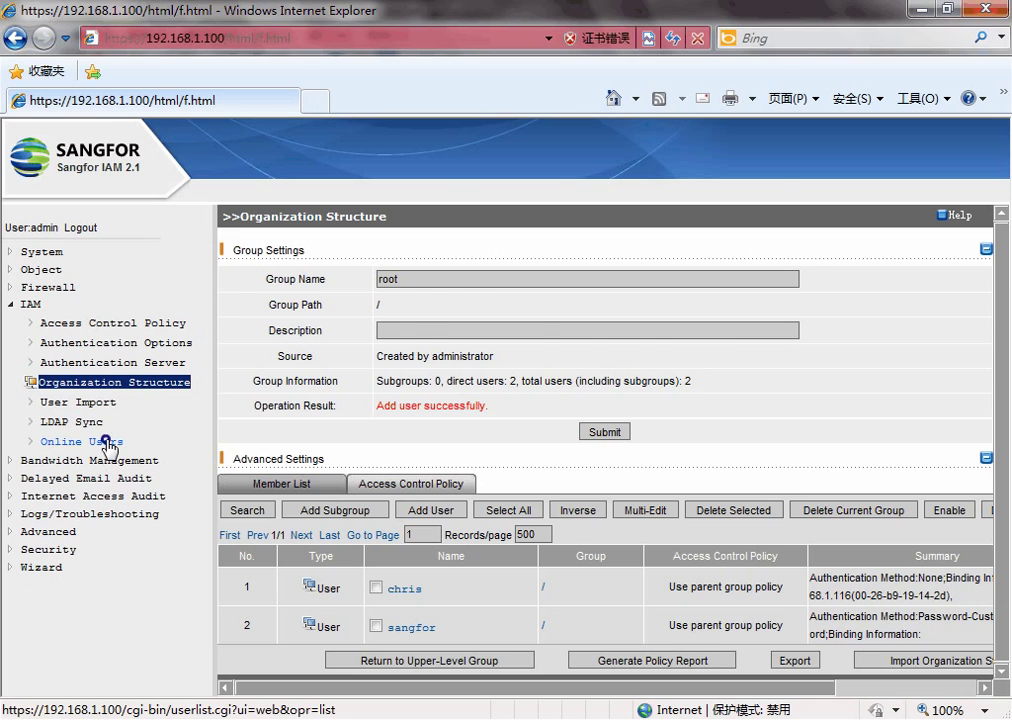
{"action": "left_click", "coordinate": [106, 441]}
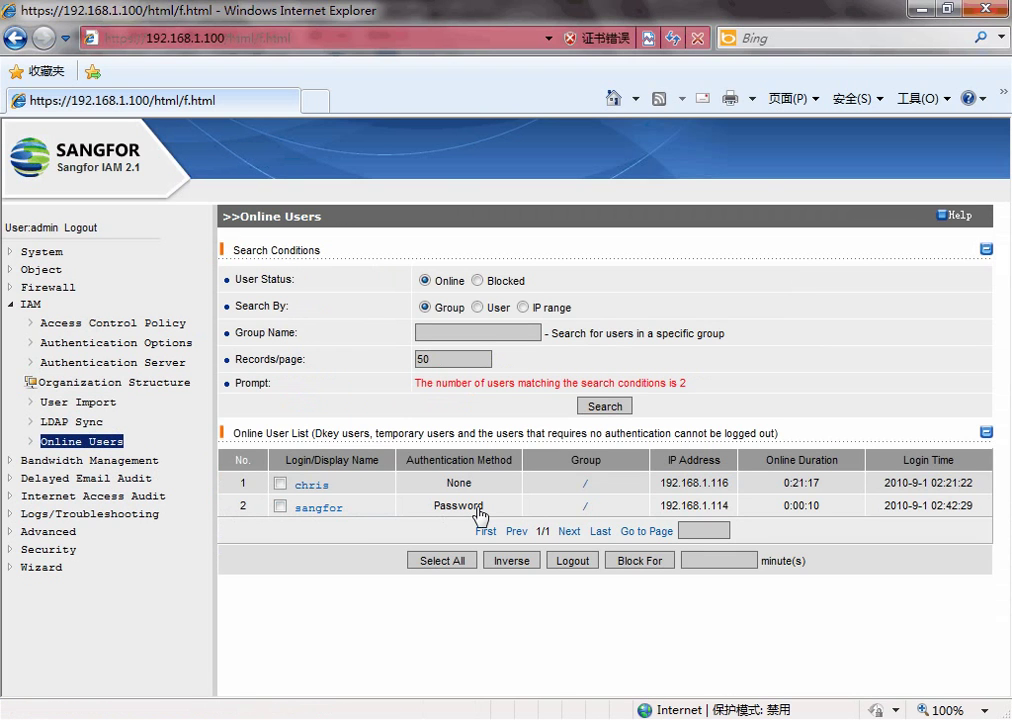